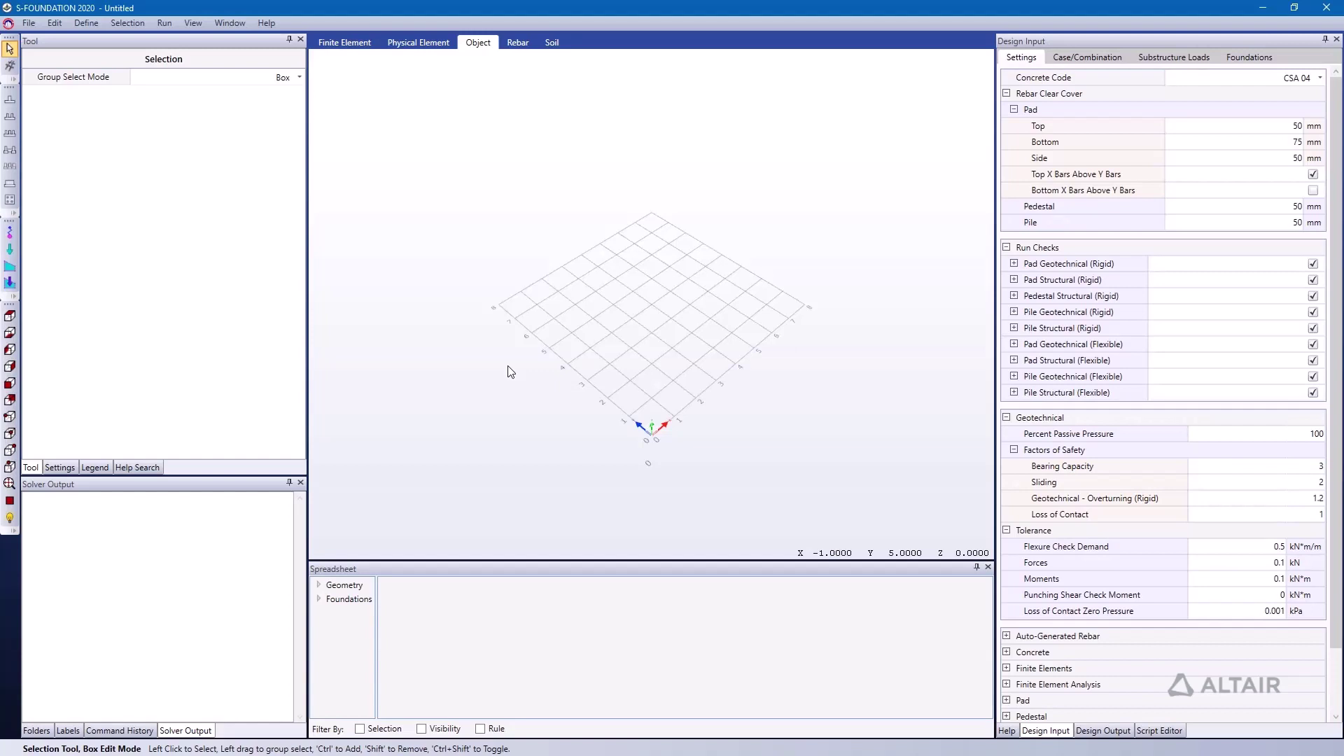
- Start the CSV import wizard for supports with loads and choose joints.csv from the _CSV Import folder as the supports file
left_click(165, 23)
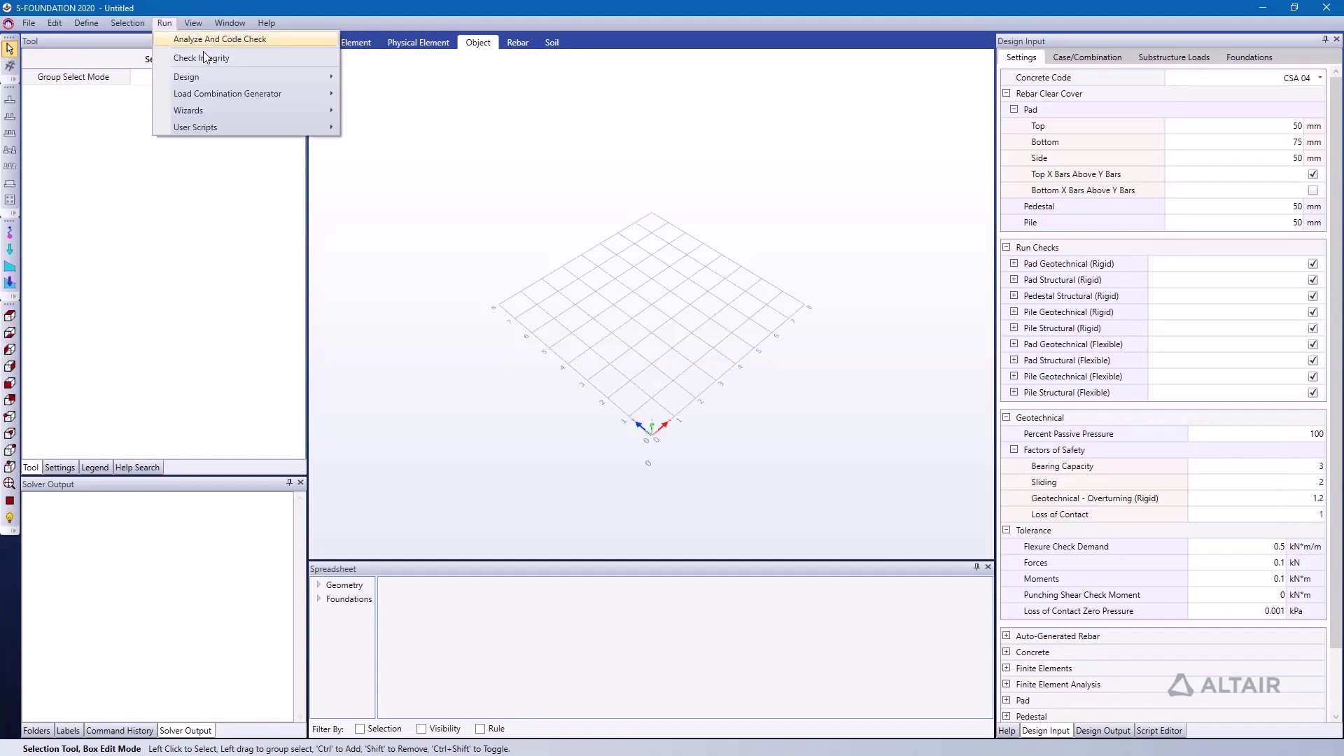
mouse_move(223, 106)
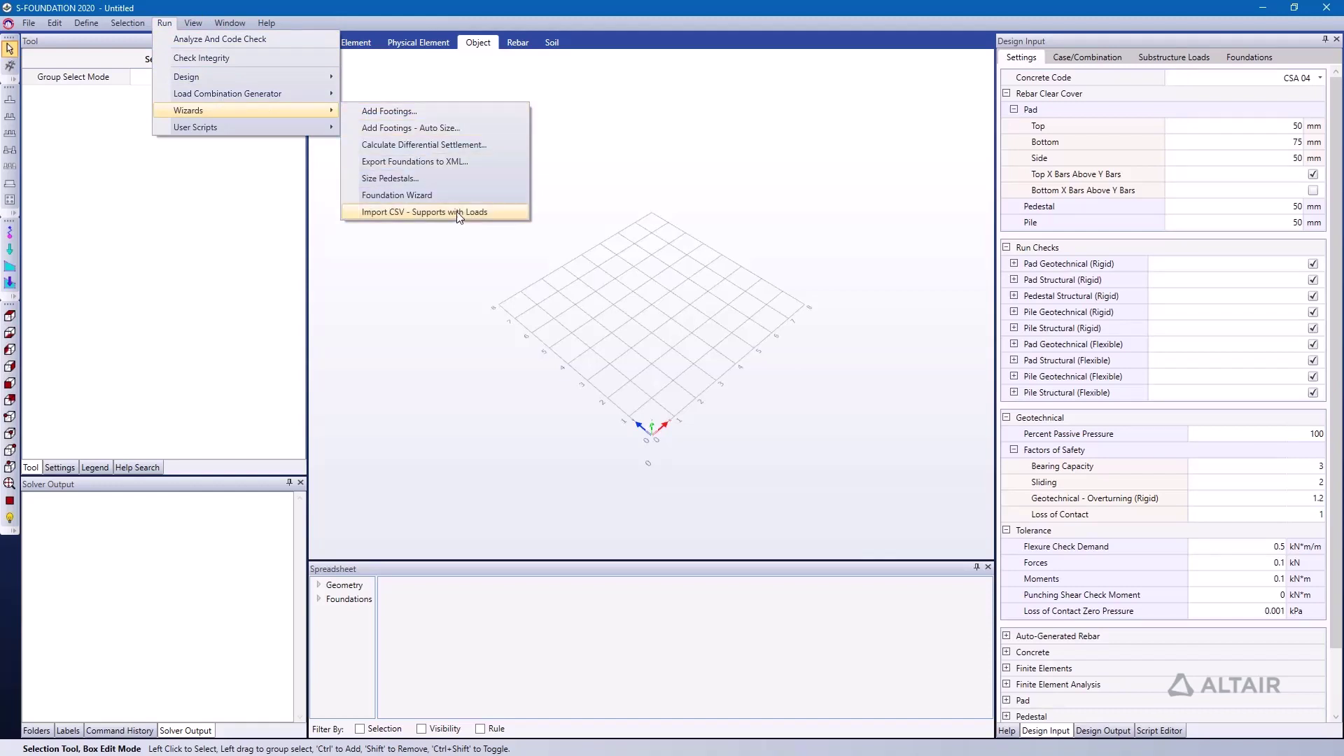
left_click(392, 212)
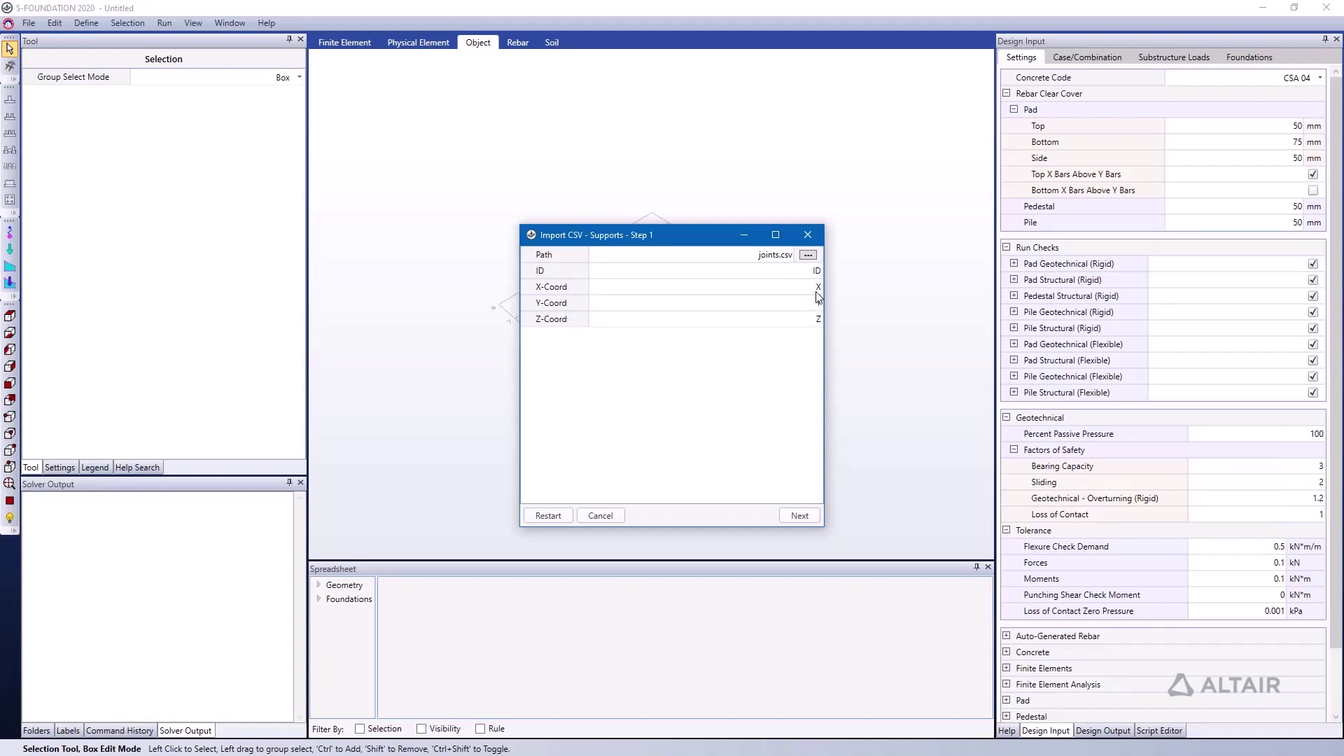
left_click(808, 255)
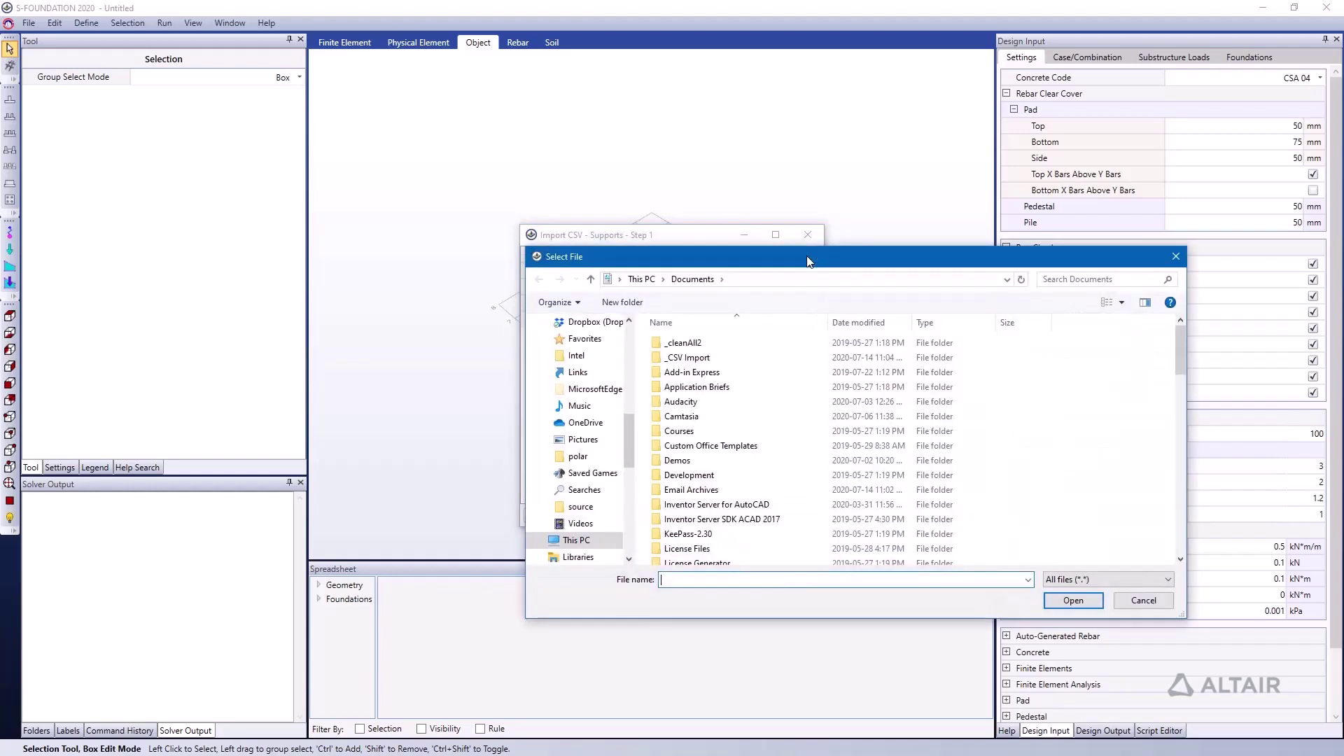
double_click(704, 359)
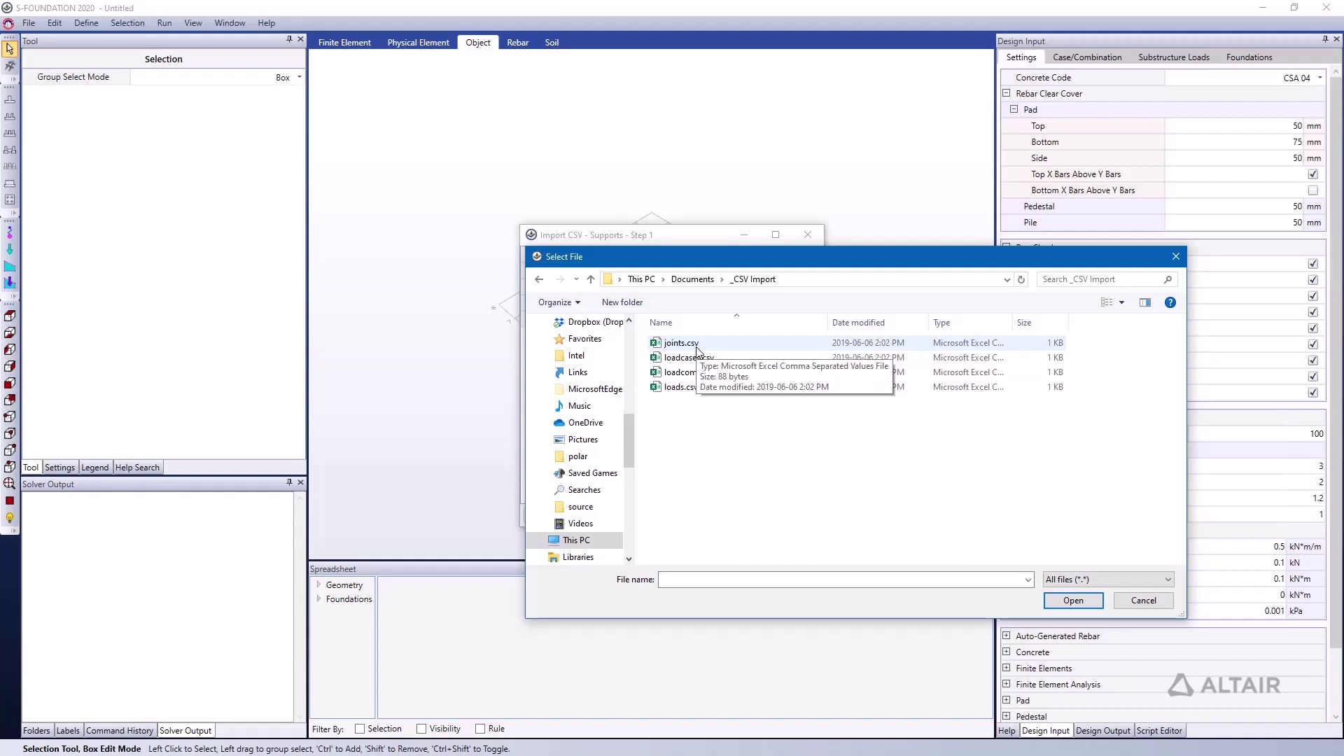
double_click(697, 349)
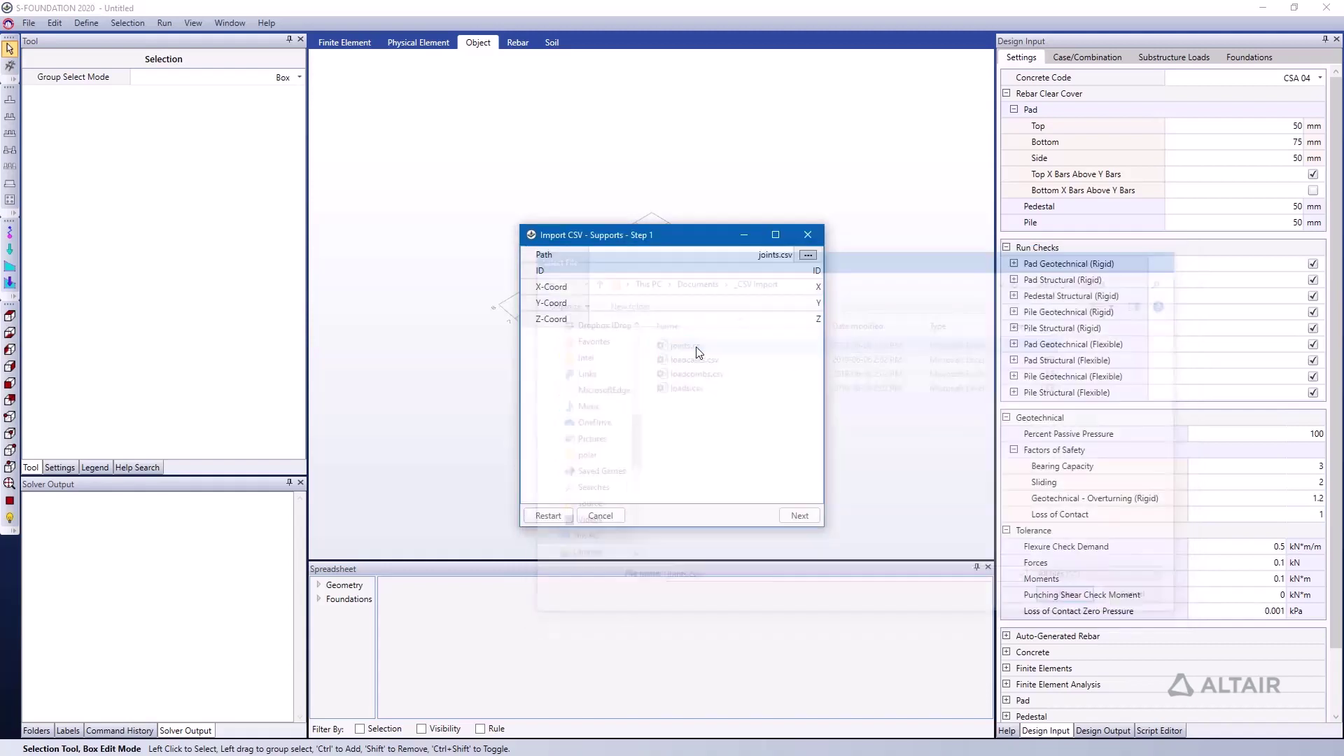
left_click_drag(700, 233, 401, 167)
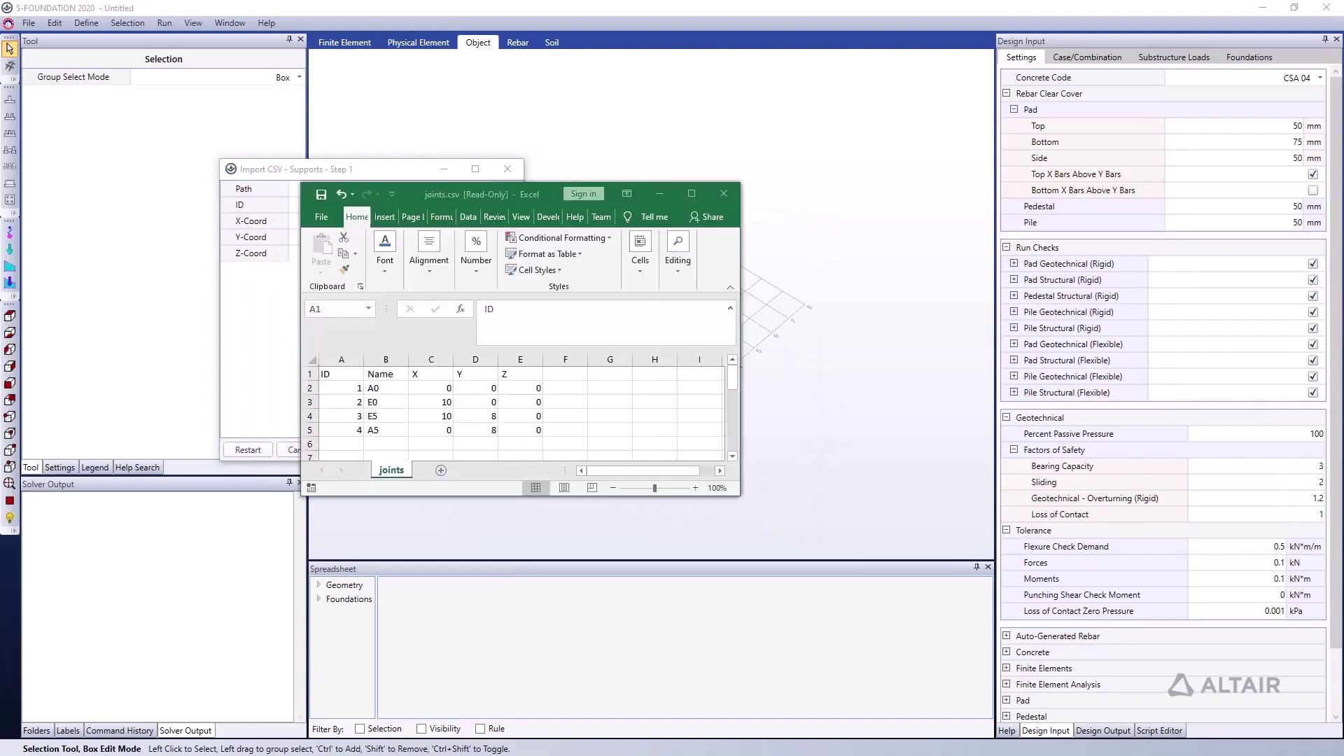
left_click_drag(518, 195, 816, 165)
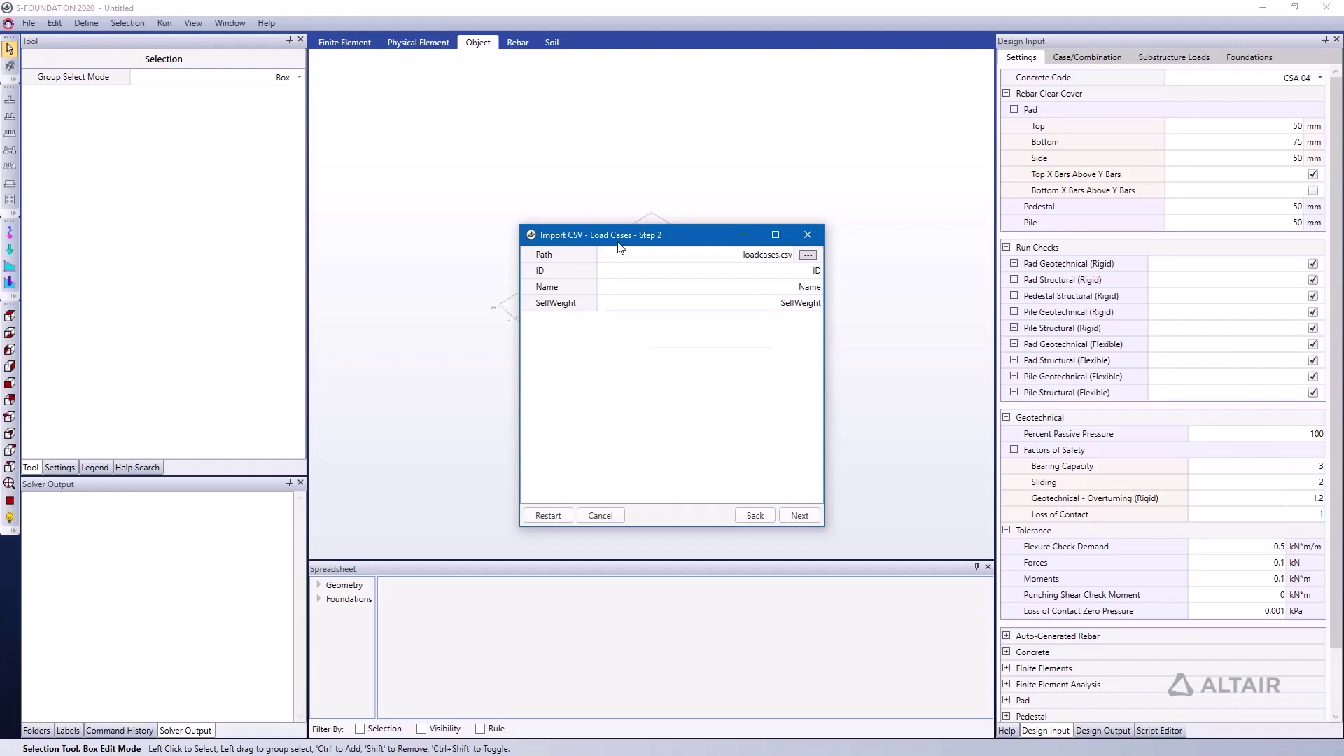
- Choose loadcases.csv from the _CSV Import folder as the load cases file
left_click_drag(619, 238, 425, 204)
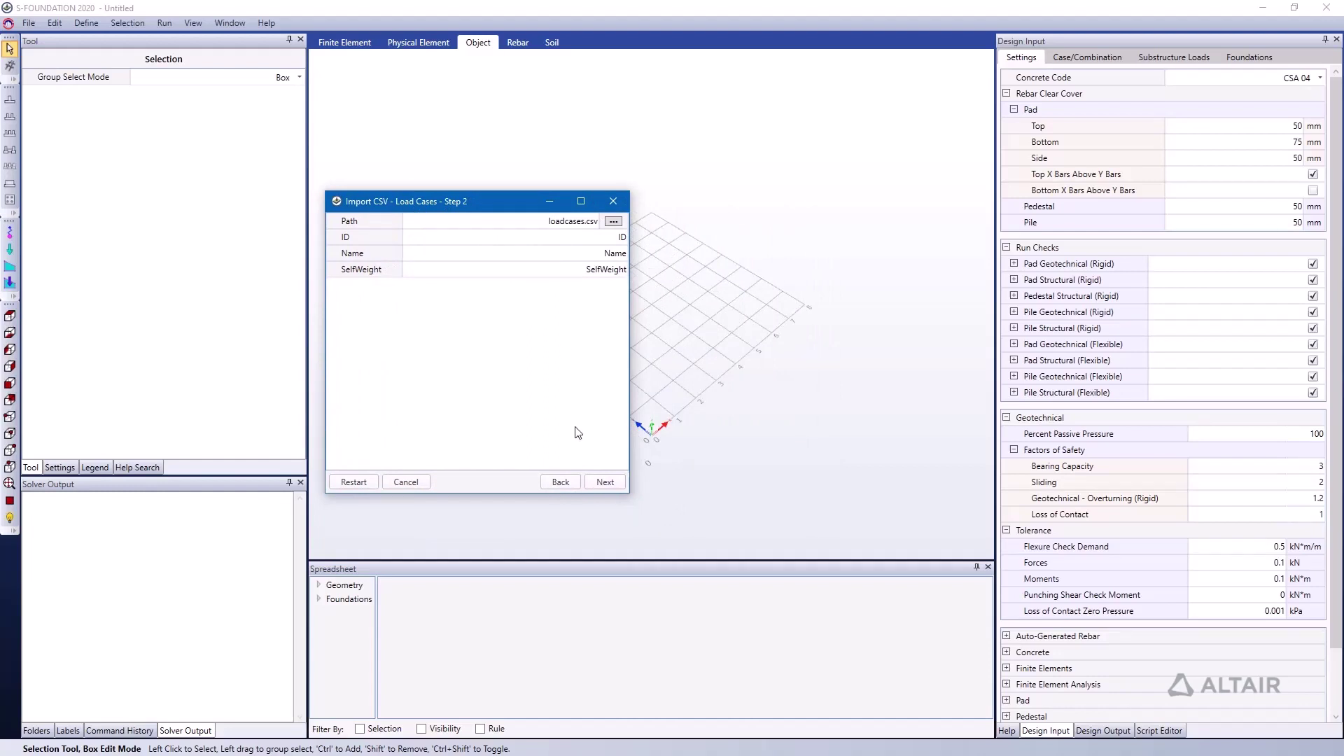
left_click(613, 221)
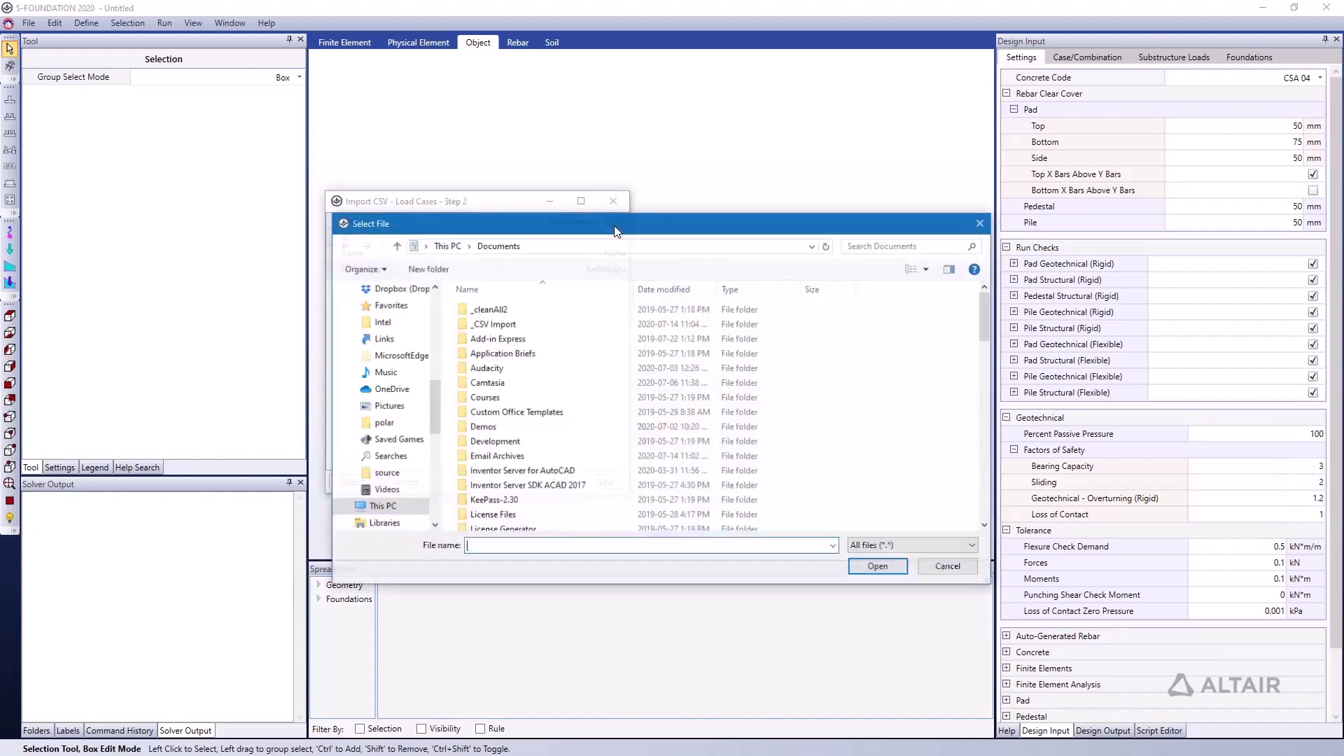
double_click(494, 325)
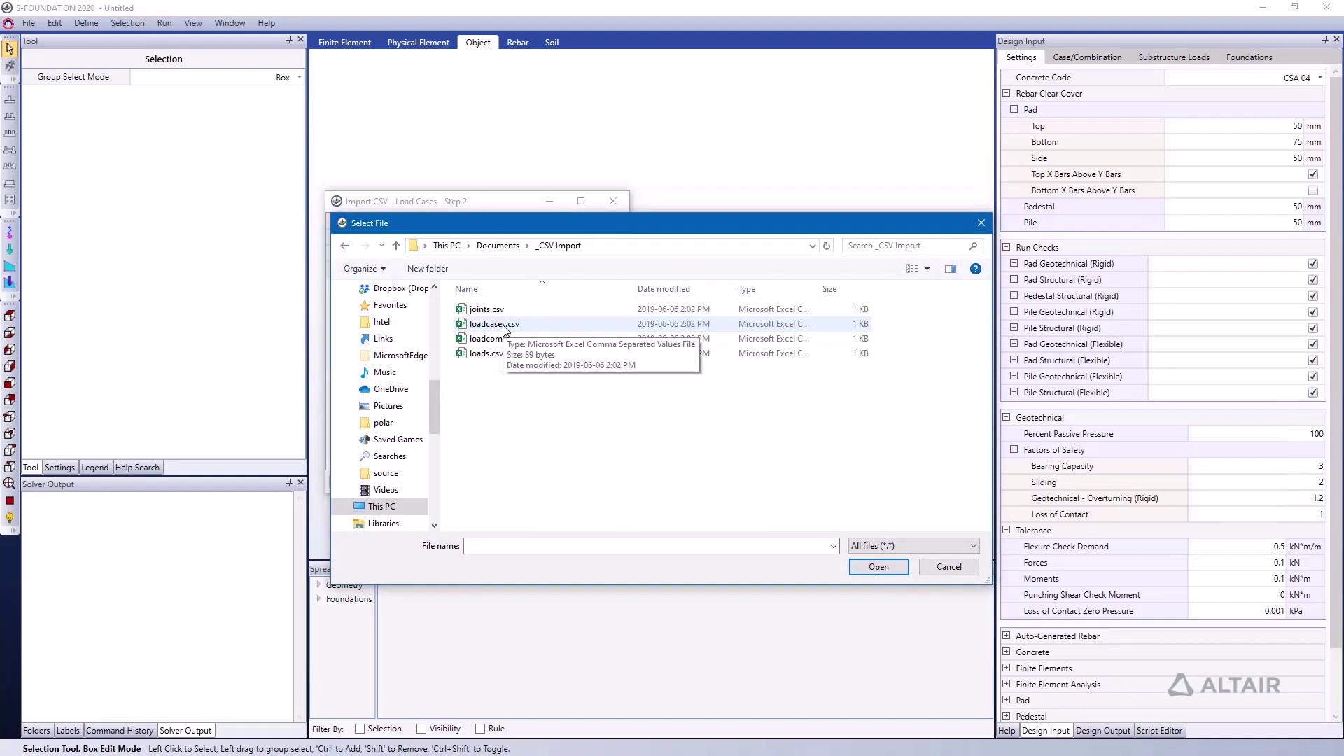
double_click(504, 325)
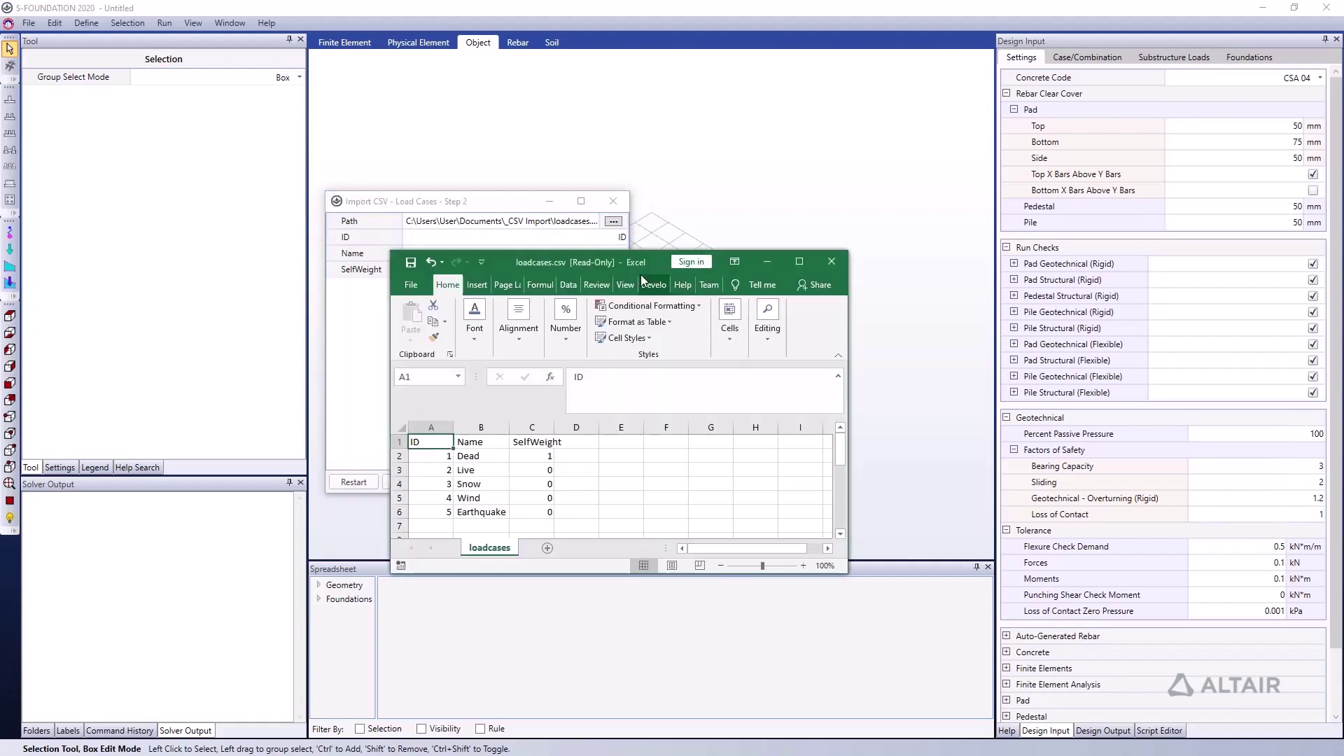
- Compare the ID, Name and SelfWeight mappings with the headers of loadcases.csv in Excel, and continue to the load combinations
left_click_drag(705, 262, 917, 204)
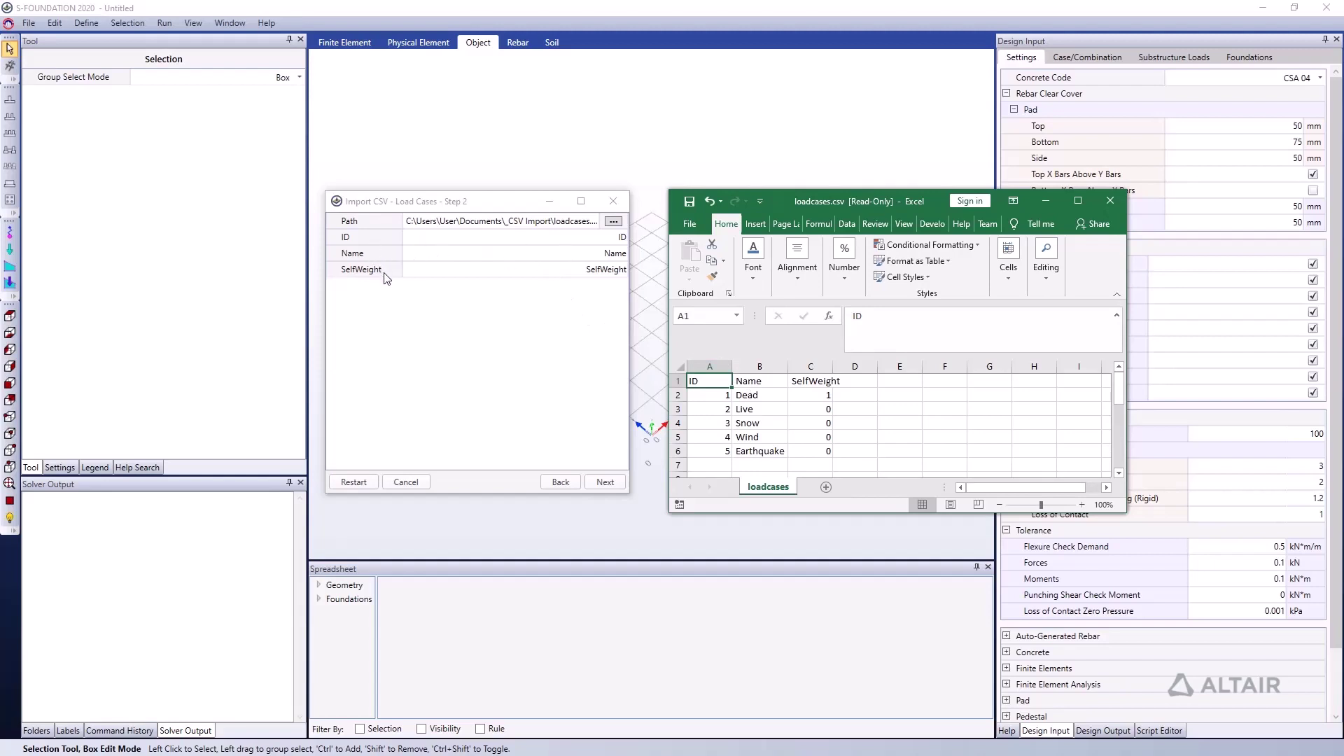
left_click(625, 244)
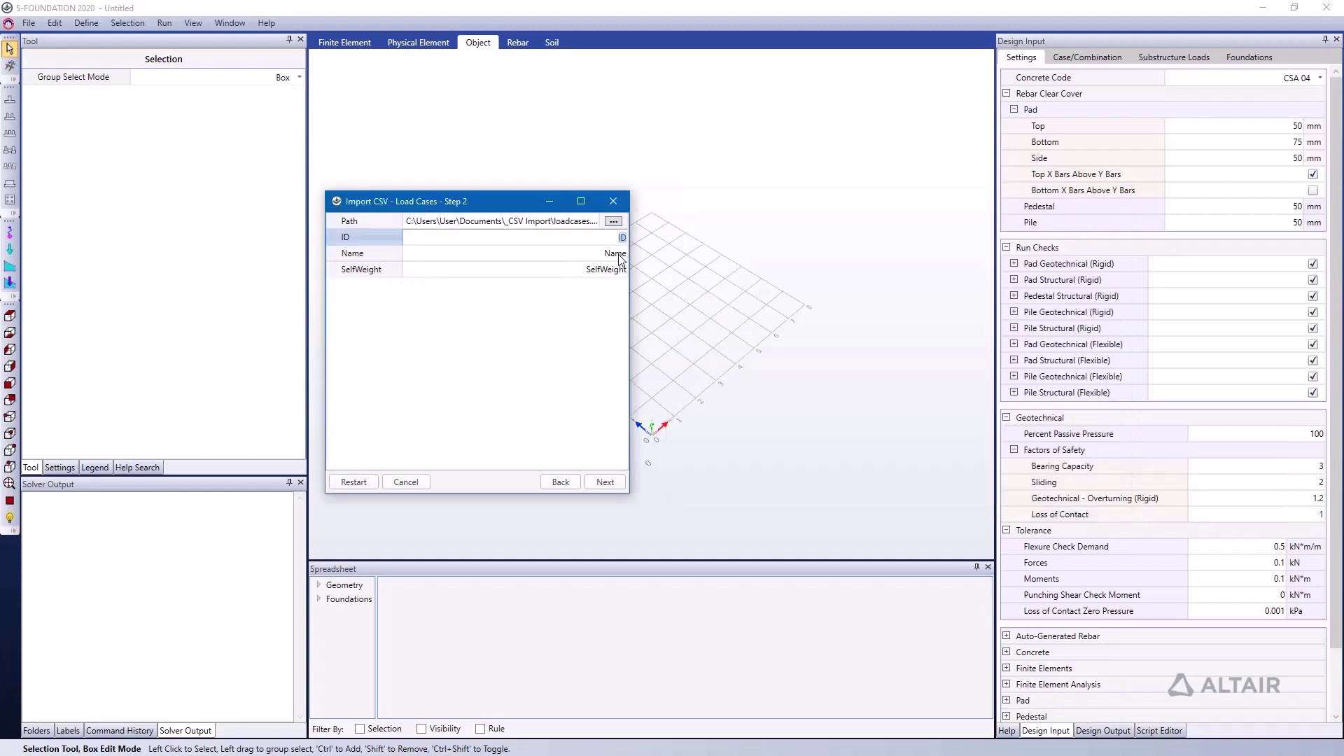
left_click(622, 254)
key("alt+Tab")
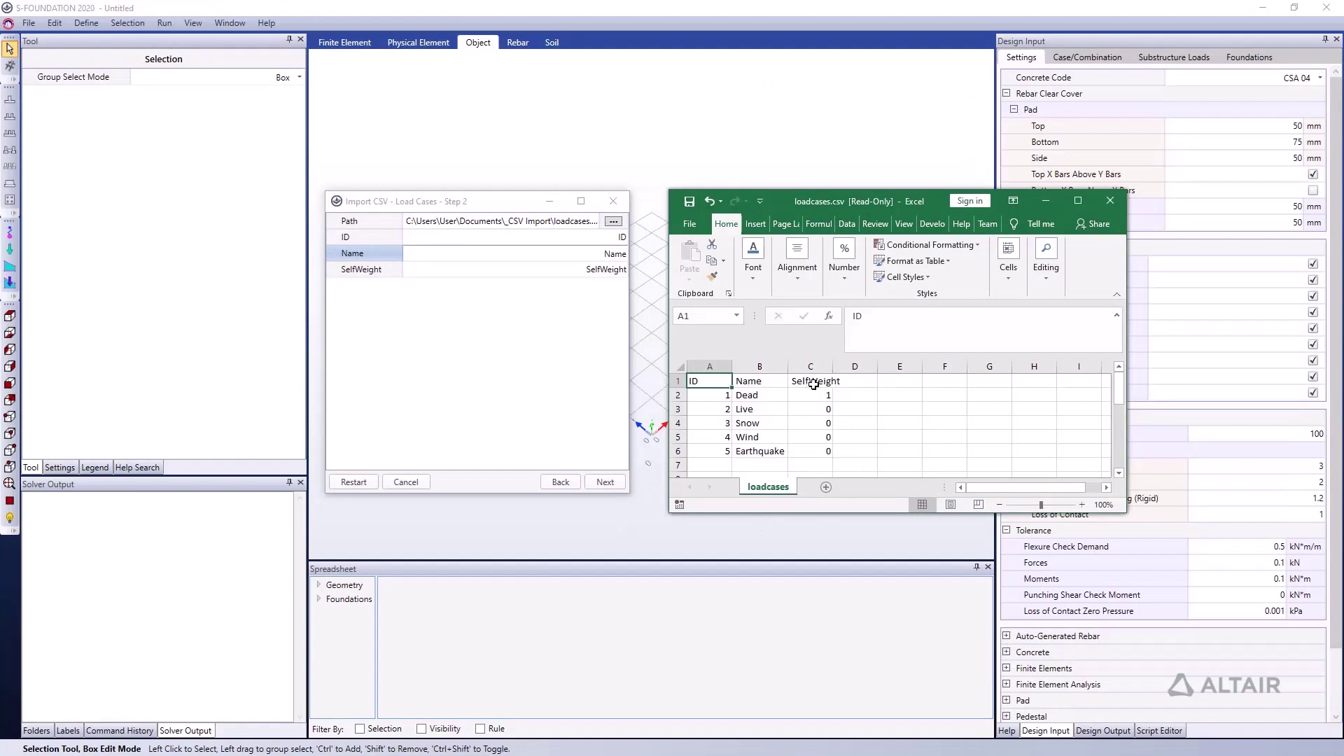
left_click(619, 488)
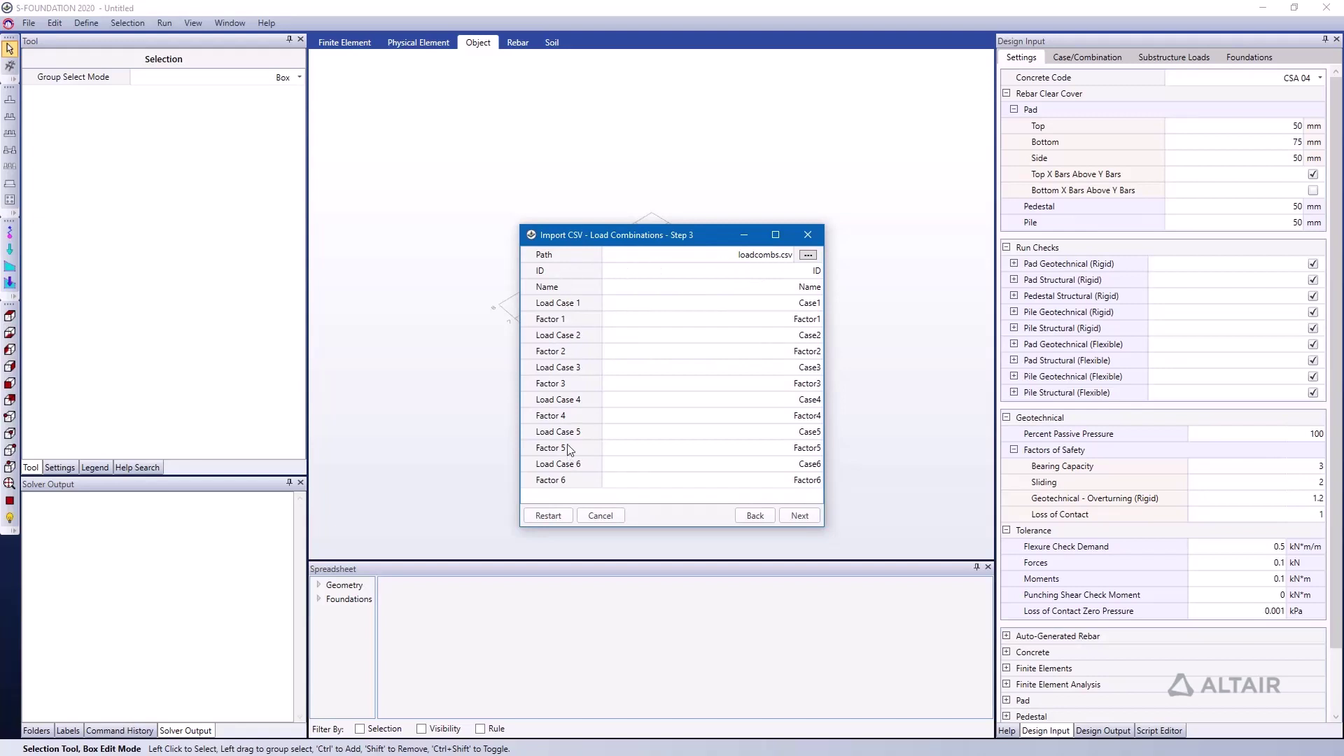
- Compare the load combination case and factor mappings with loadcombs.csv in Excel, and accept them to continue to the loads
mouse_move(571, 284)
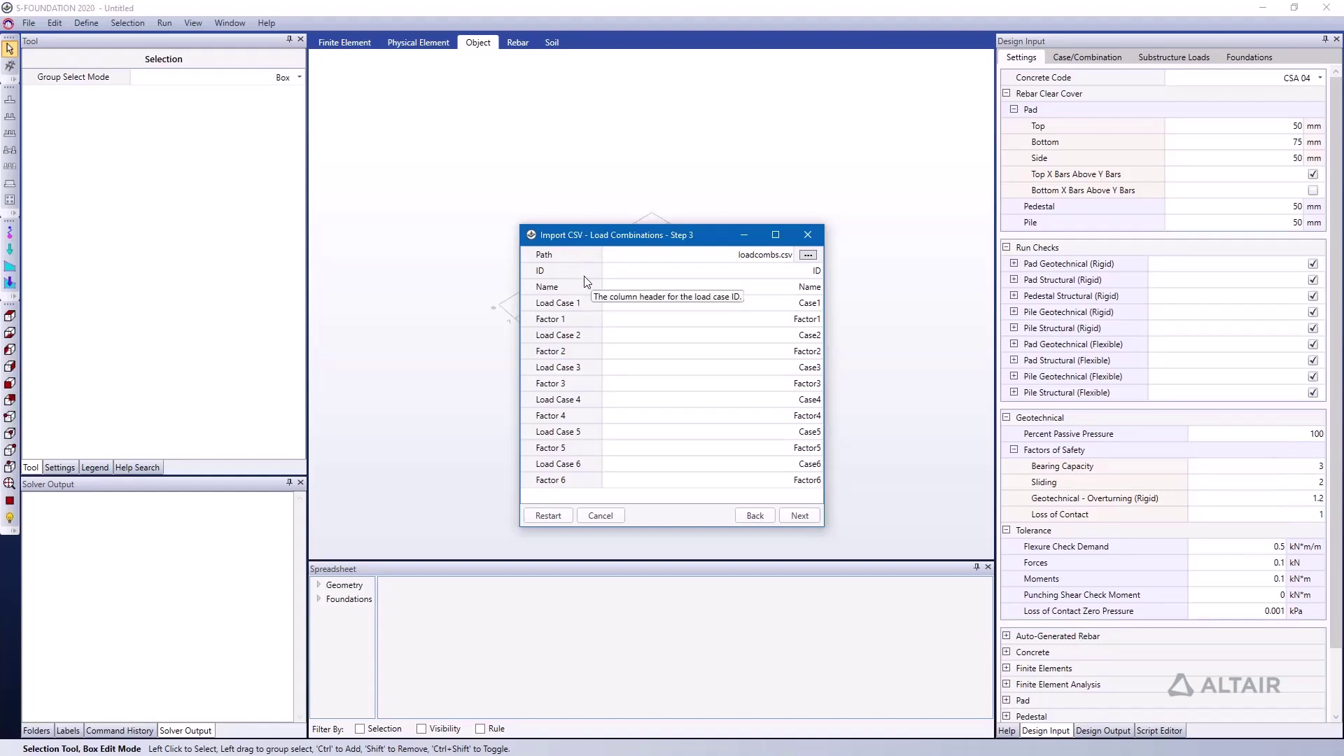
left_click_drag(595, 233, 435, 223)
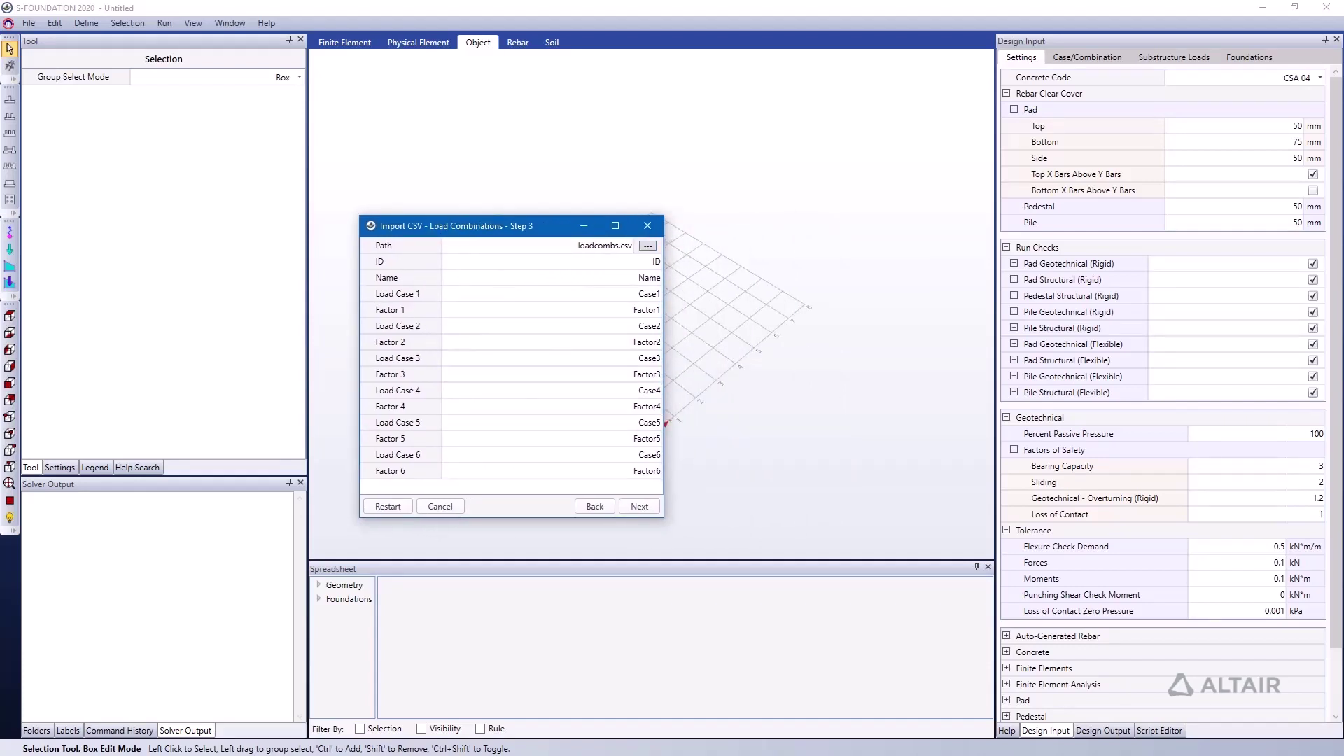
key("alt+Tab")
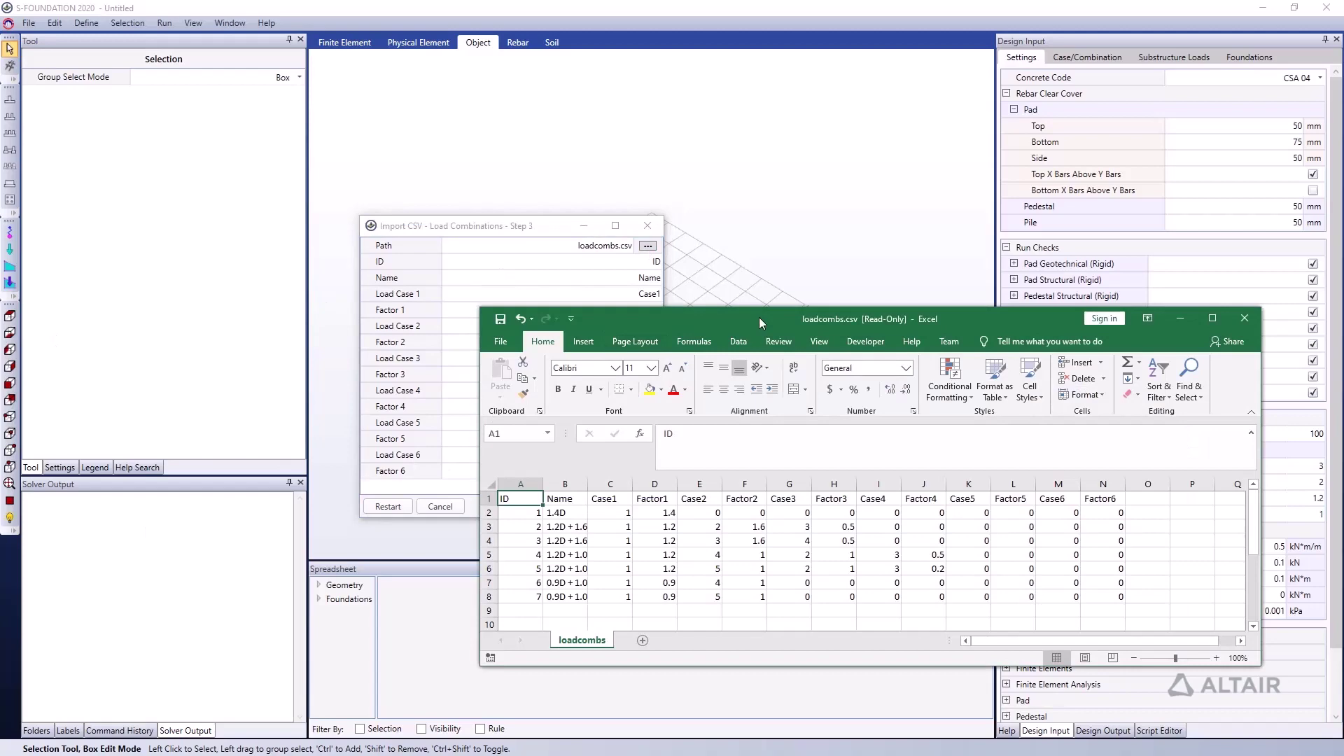
left_click_drag(792, 317, 880, 262)
left_click_drag(489, 225, 416, 225)
key("alt+Tab")
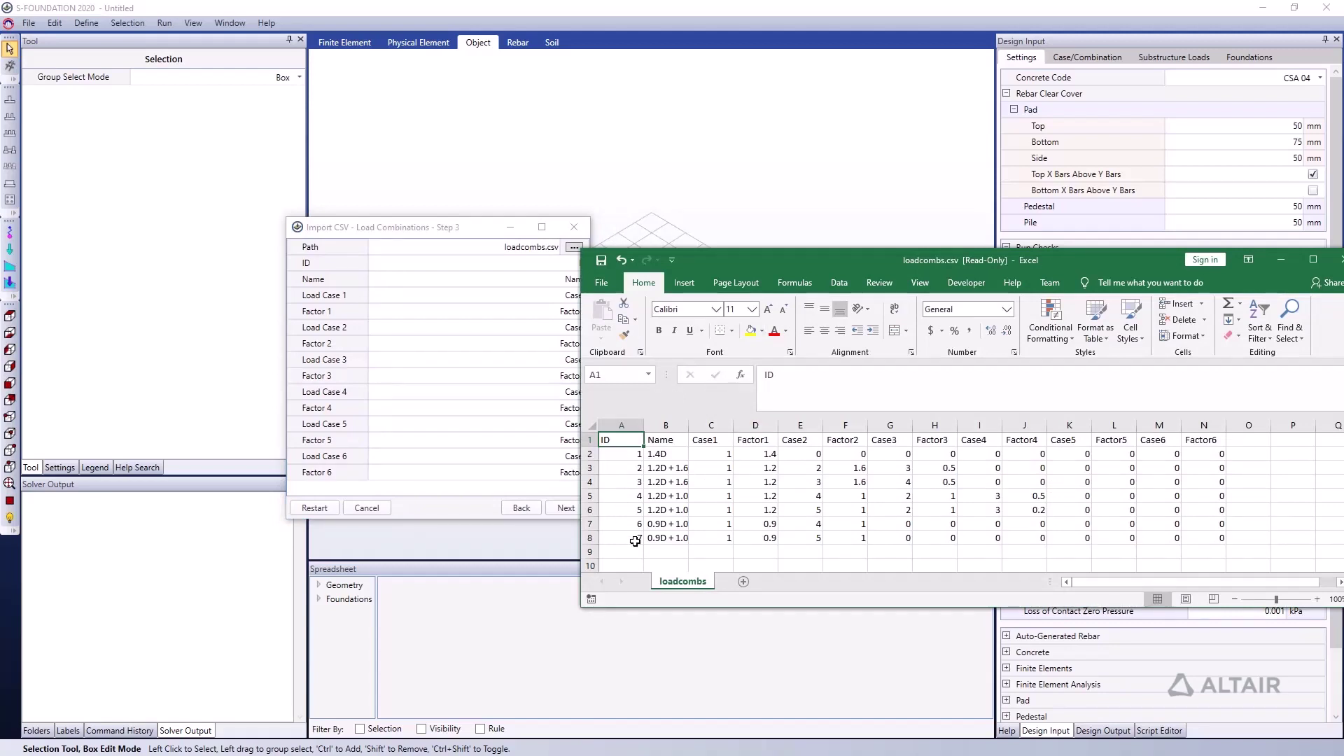
left_click_drag(633, 461, 621, 537)
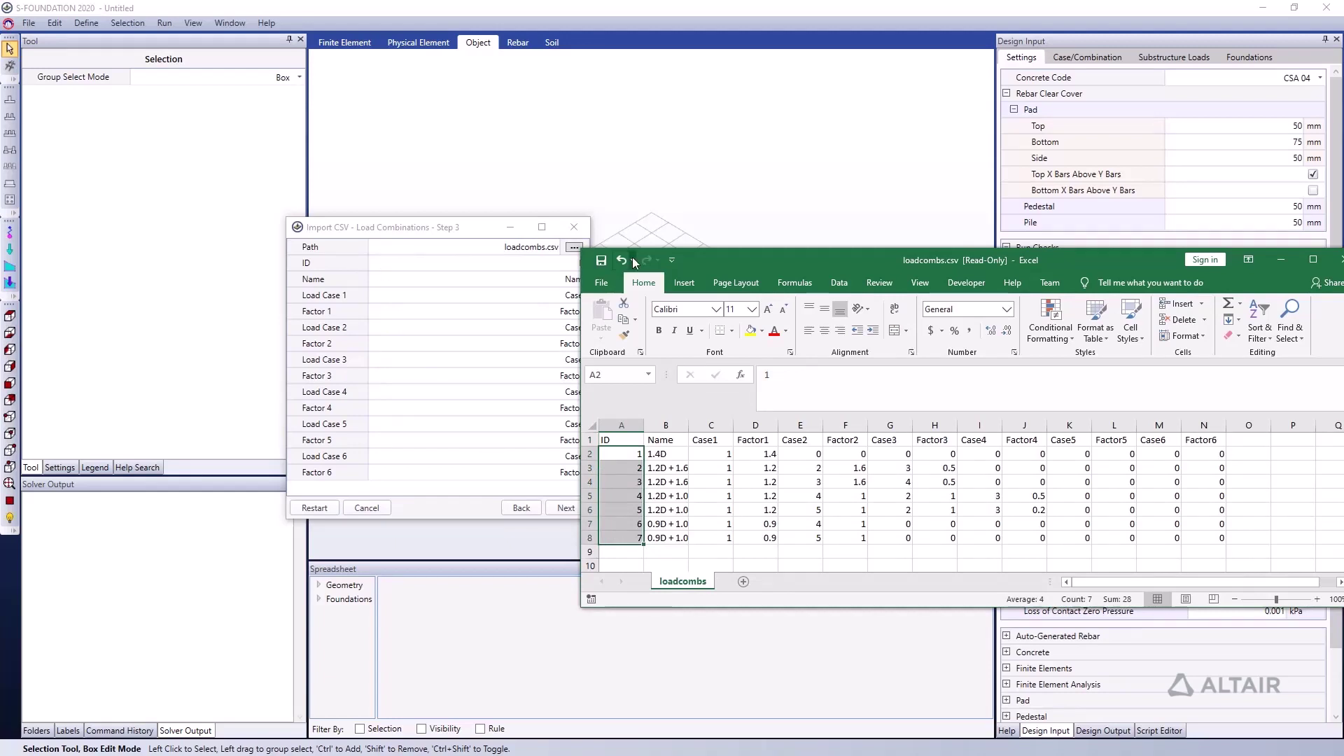
left_click_drag(876, 256, 902, 248)
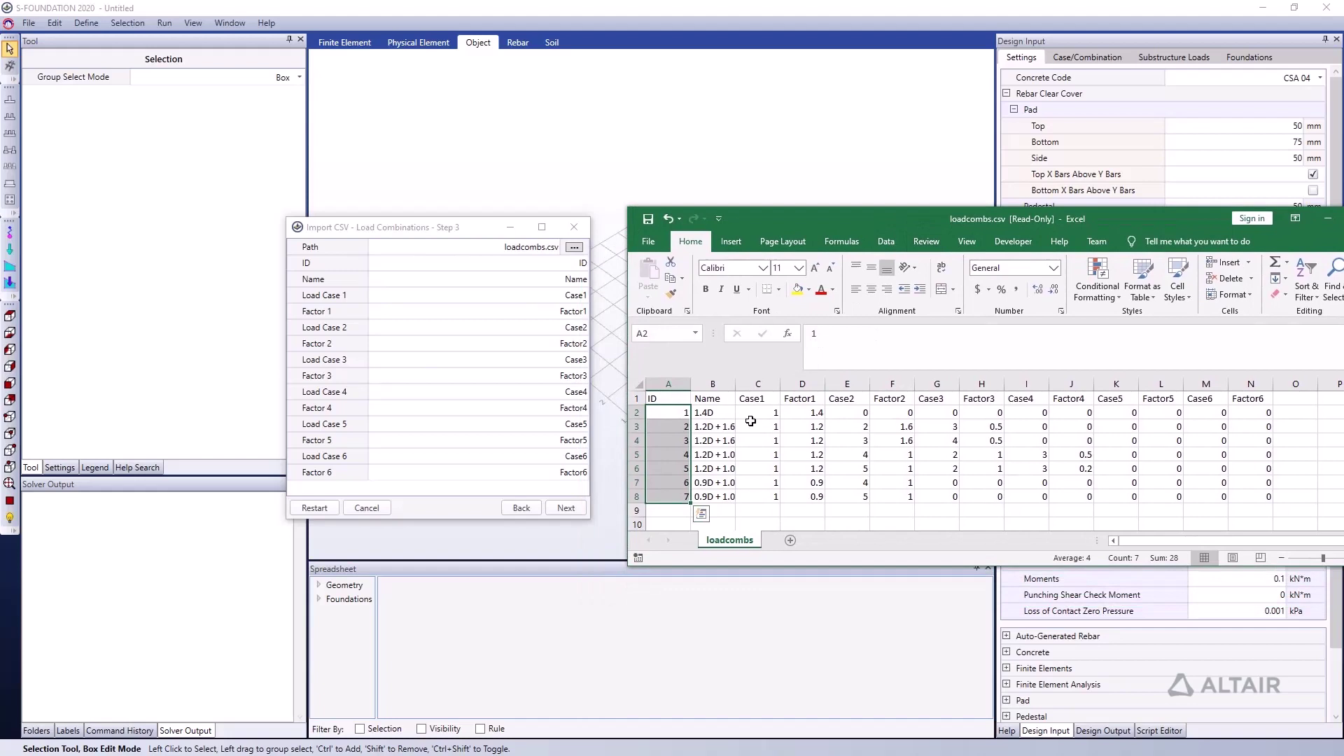
left_click(765, 418)
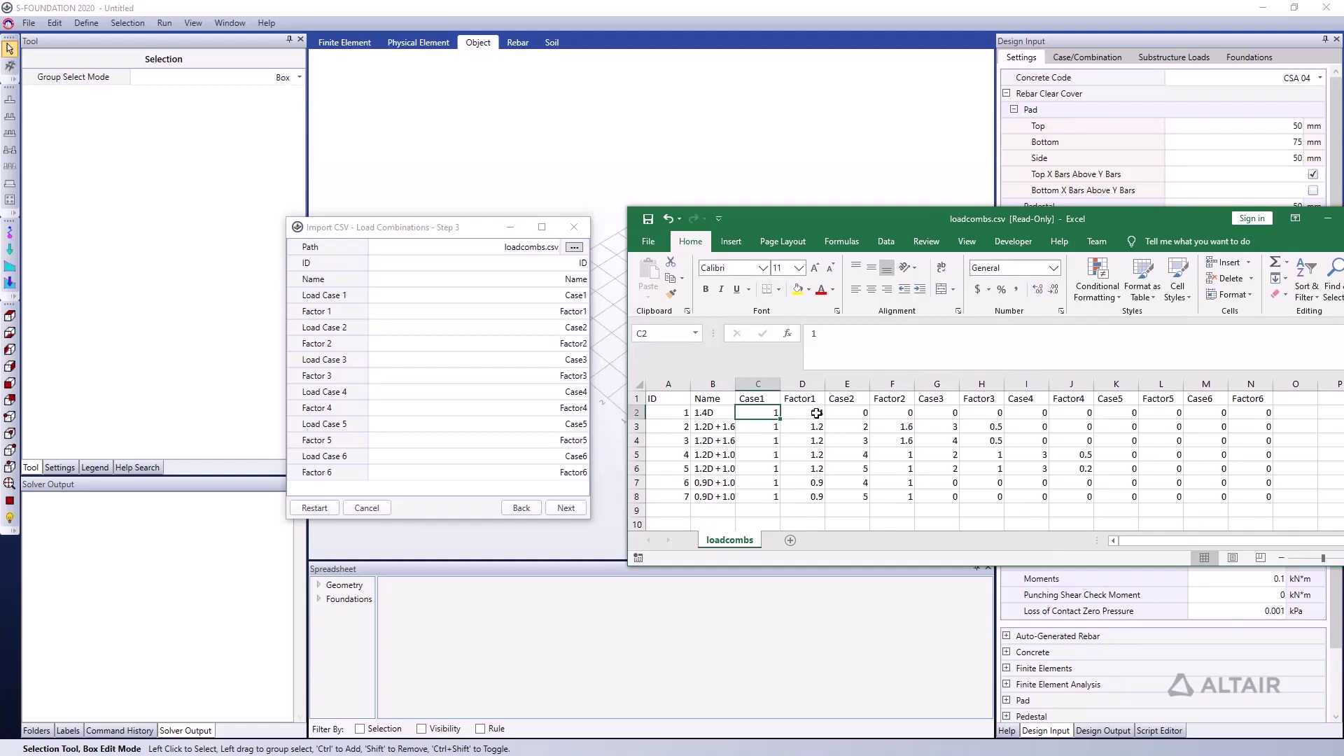
left_click(460, 233)
left_click(565, 509)
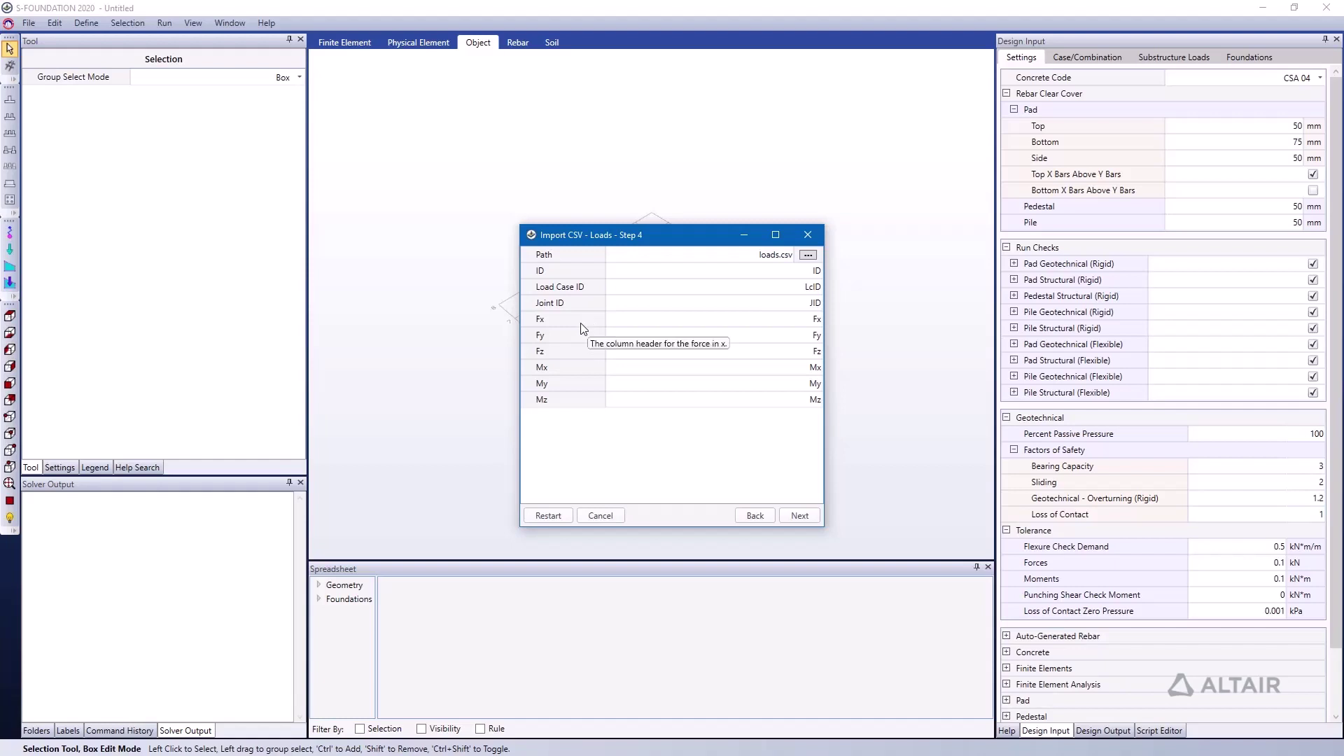
- Examine the load case ID, joint ID, force and moment columns of loads.csv in Excel beside the wizard's loads mapping
left_click_drag(619, 238, 308, 231)
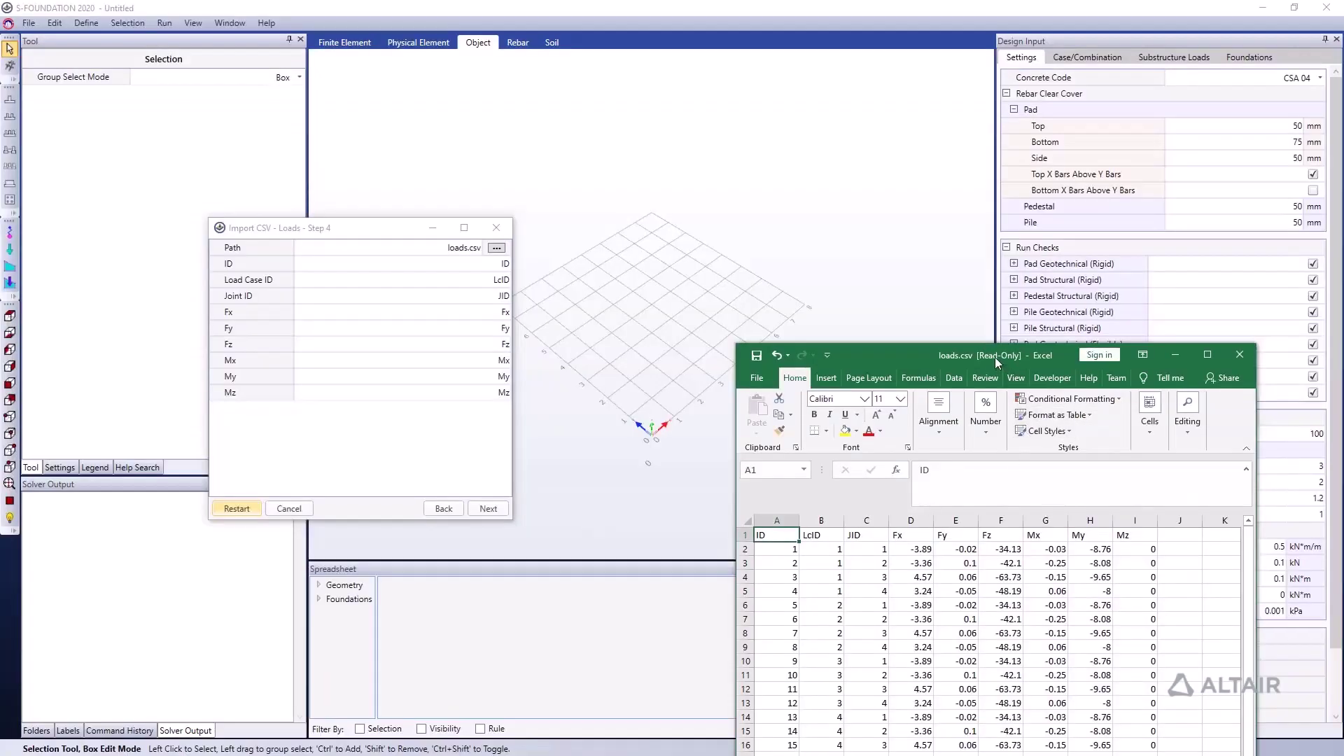
left_click_drag(994, 357, 887, 177)
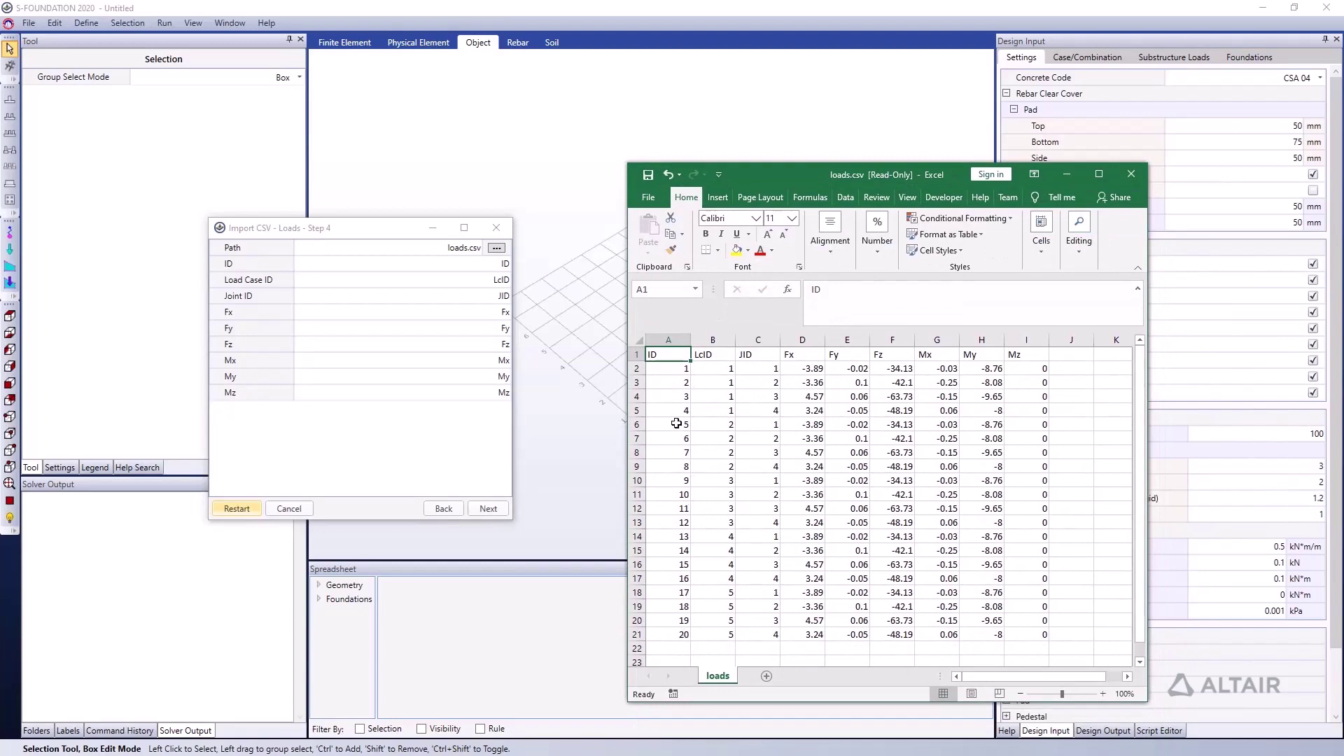
left_click_drag(715, 369, 721, 411)
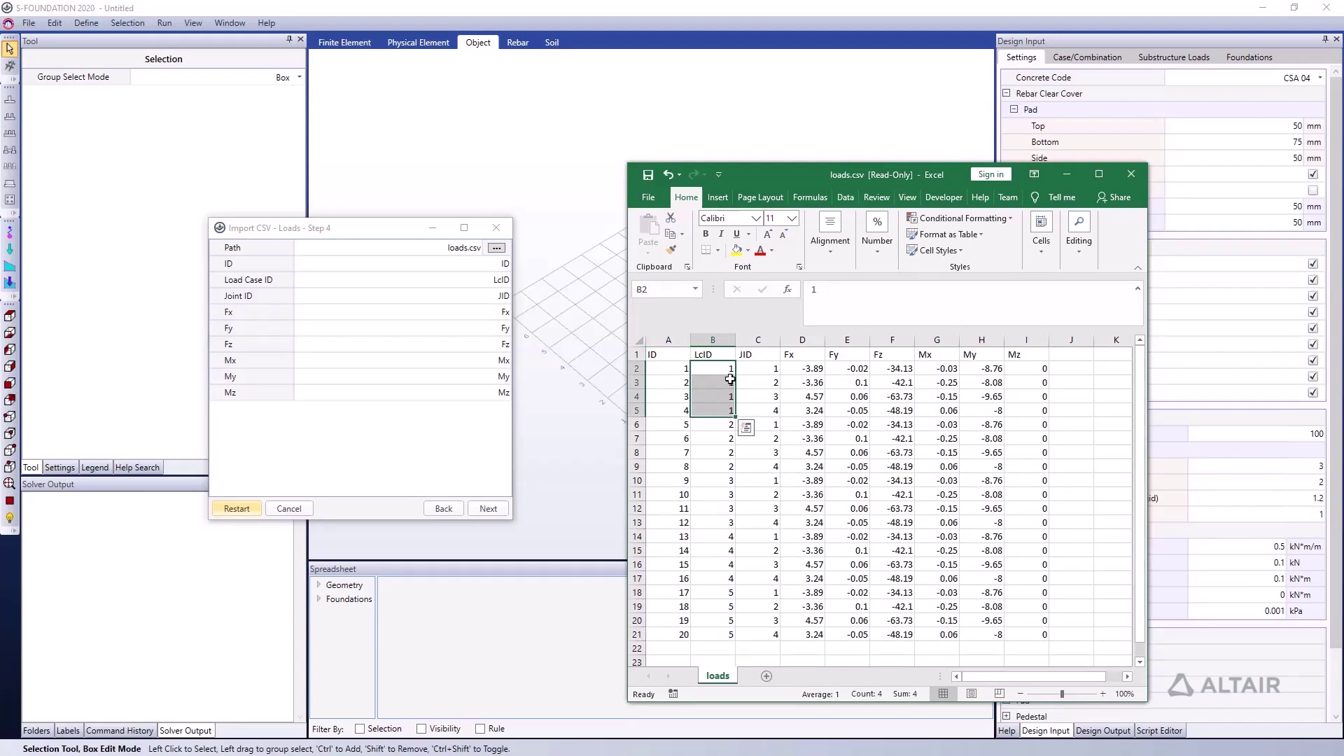
left_click(776, 370)
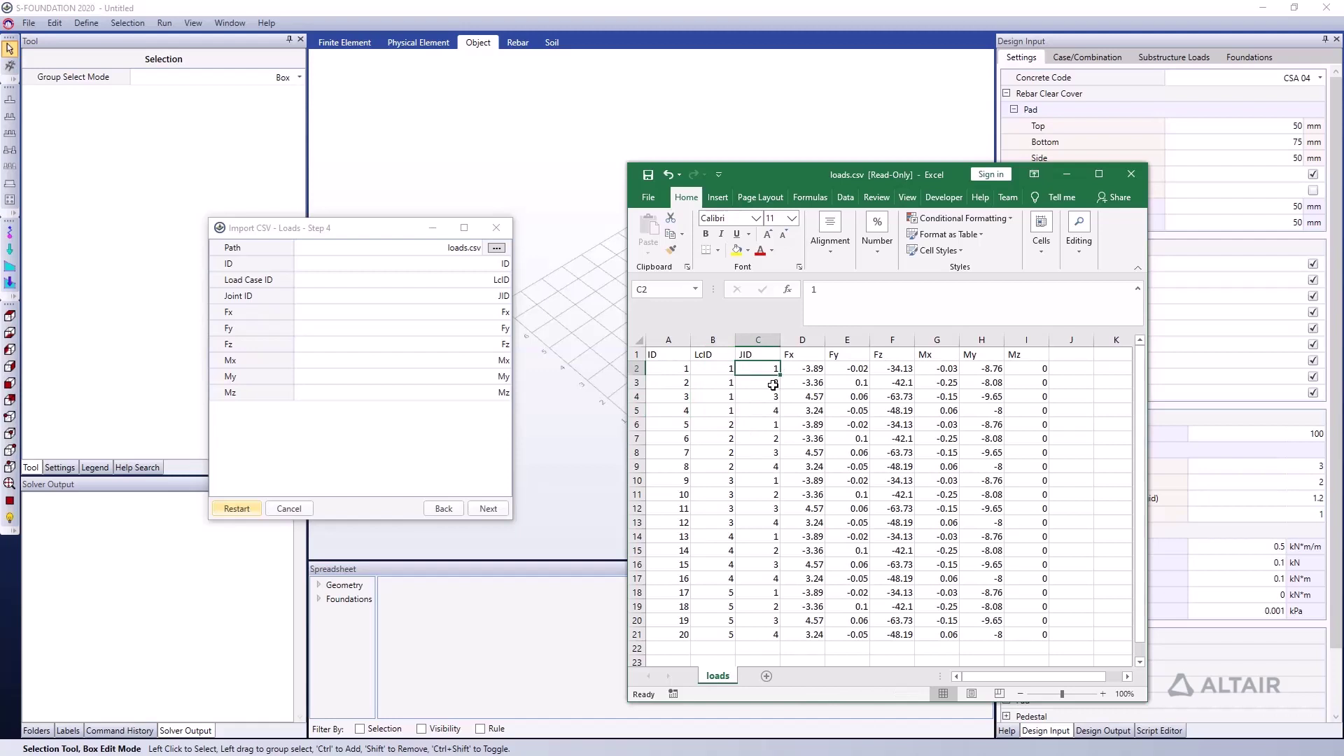
left_click(716, 370)
left_click_drag(717, 370, 719, 411)
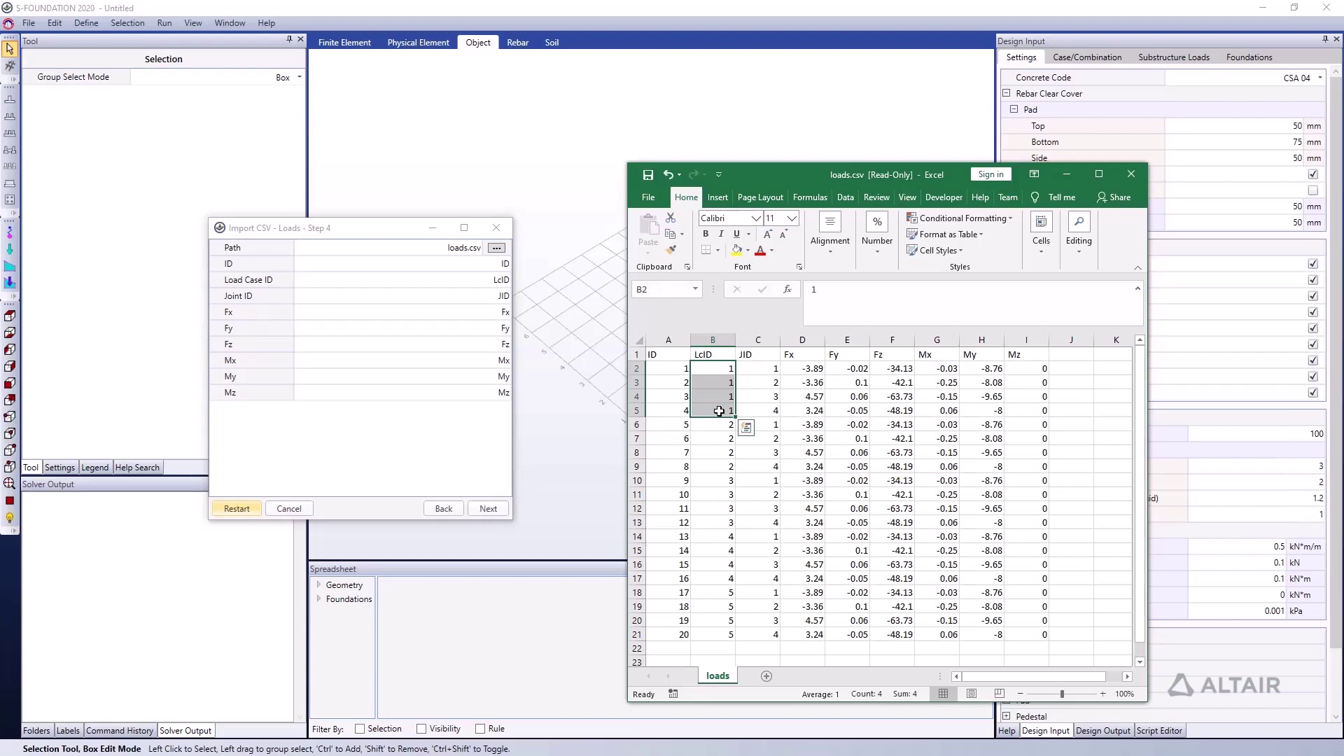
left_click(809, 371)
left_click(859, 366)
left_click(935, 370)
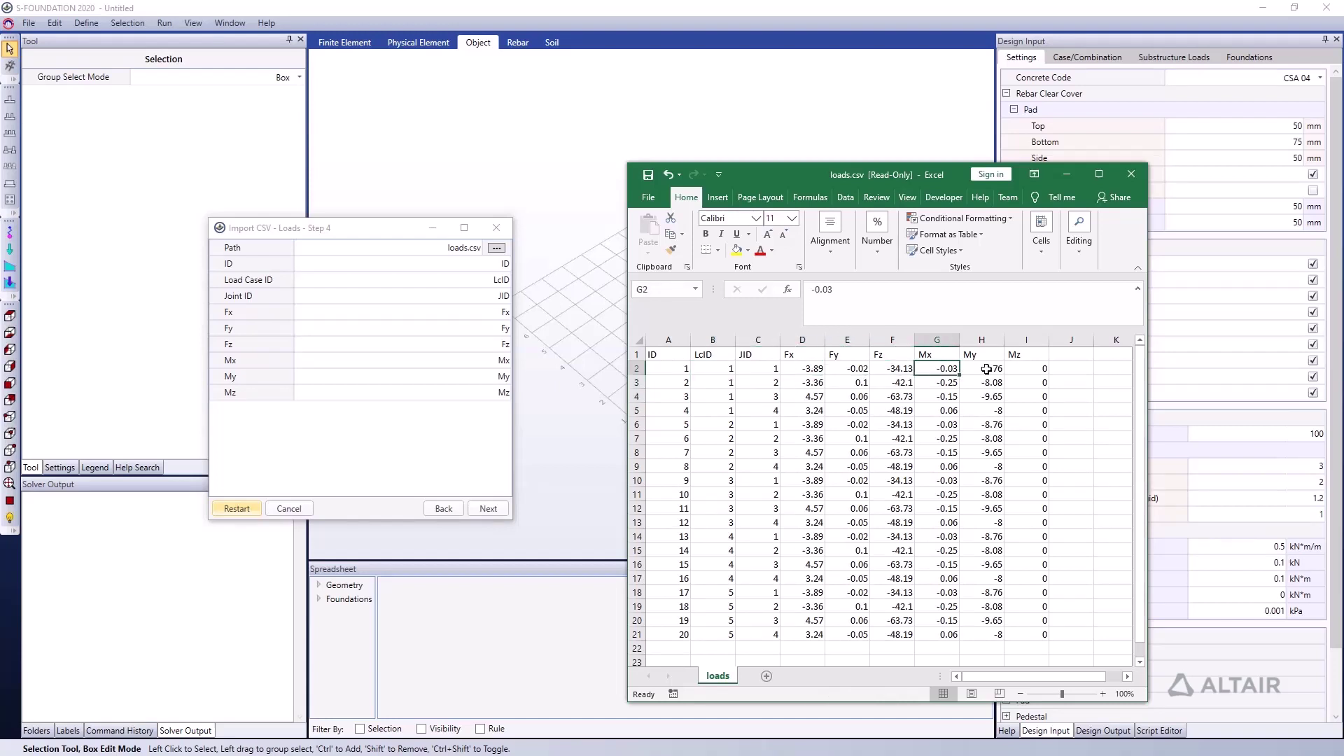
left_click(986, 369)
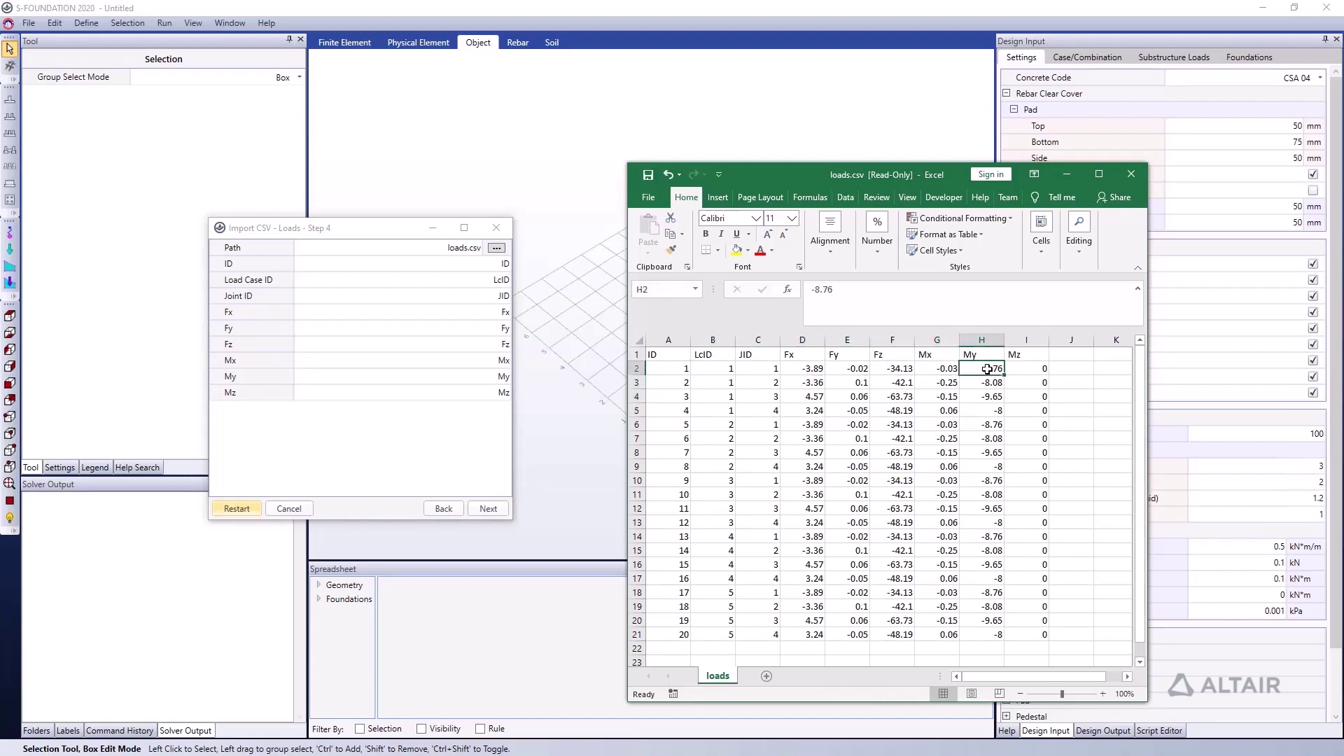
- Accept the loads mapping, finish the import as a new file, and show the imported joints with their reaction loads in the Finite Element view
left_click(489, 509)
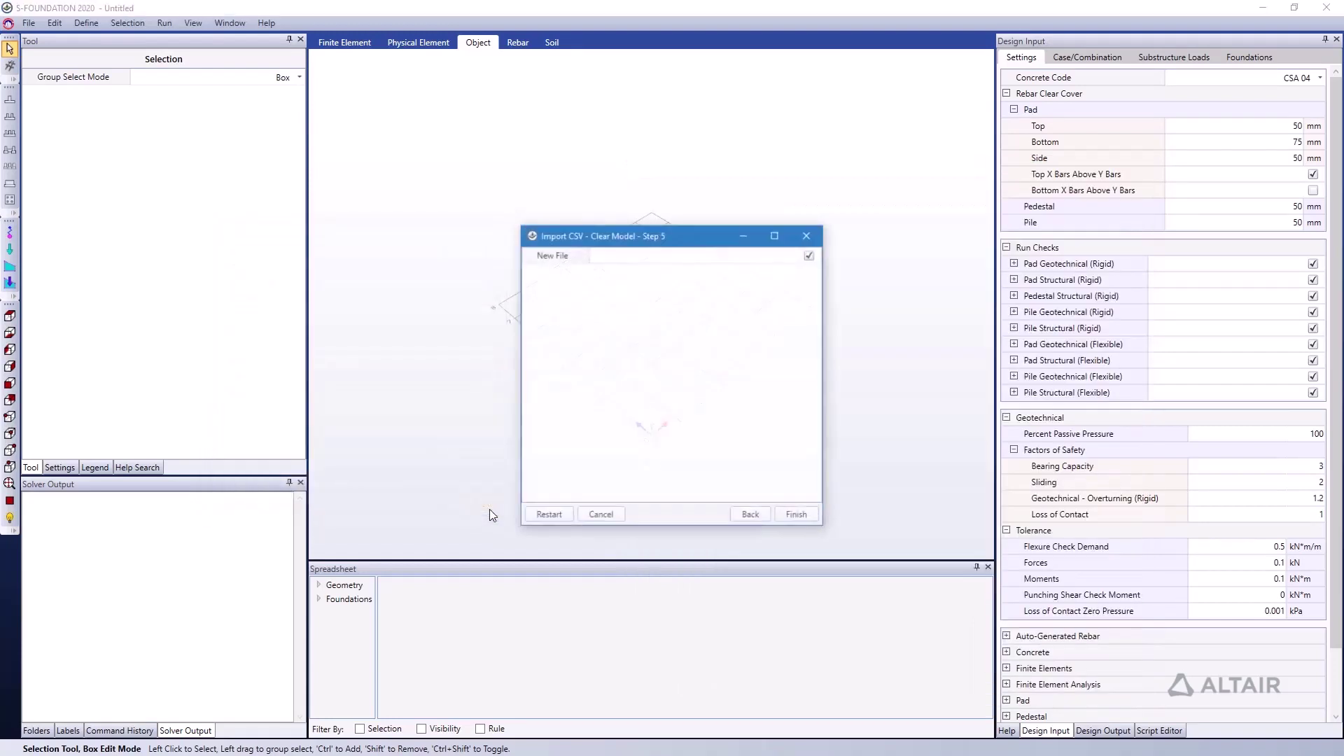
left_click(812, 519)
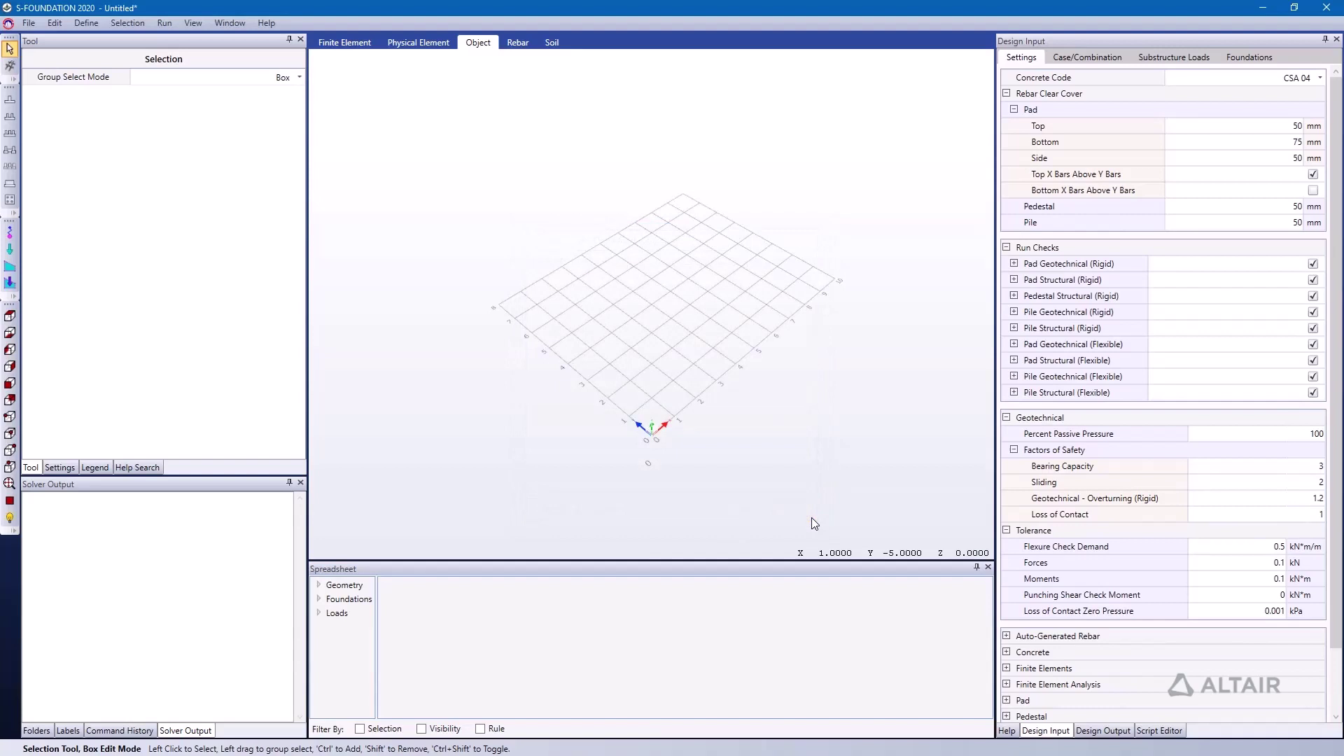
left_click(358, 45)
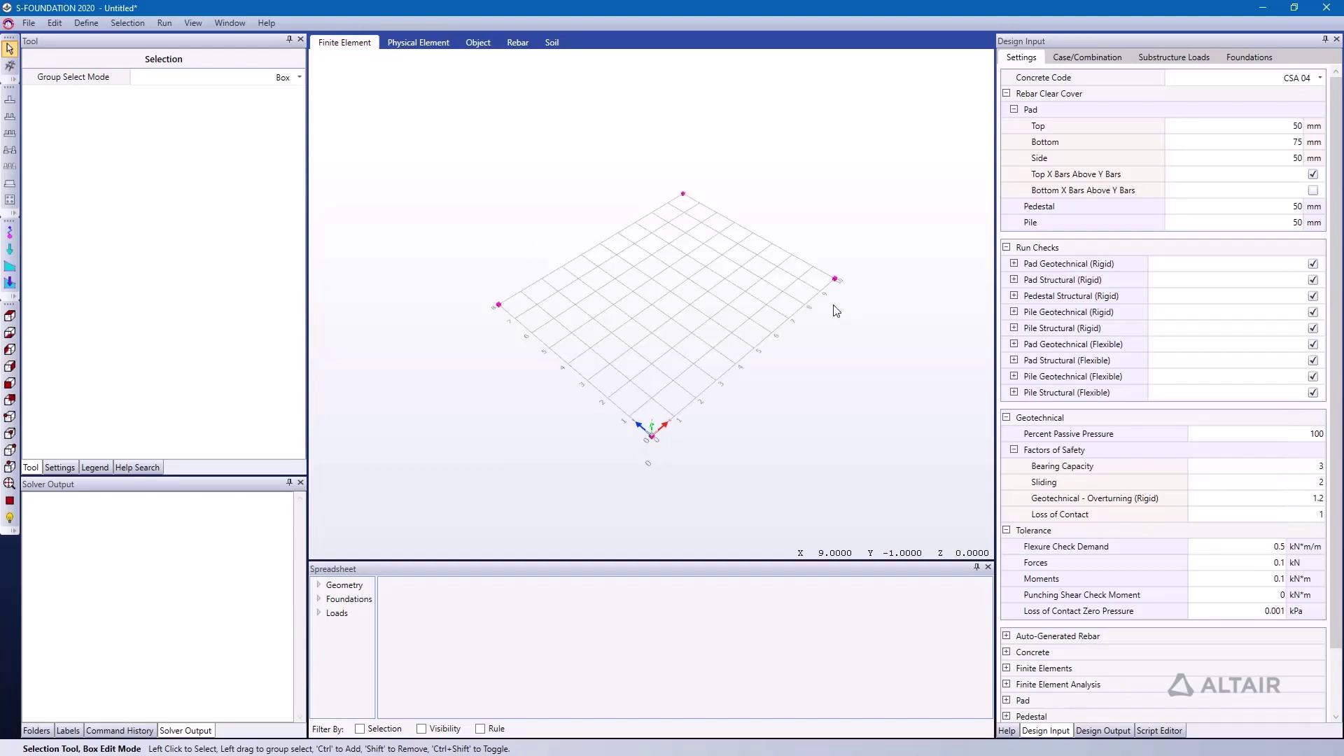
left_click(10, 250)
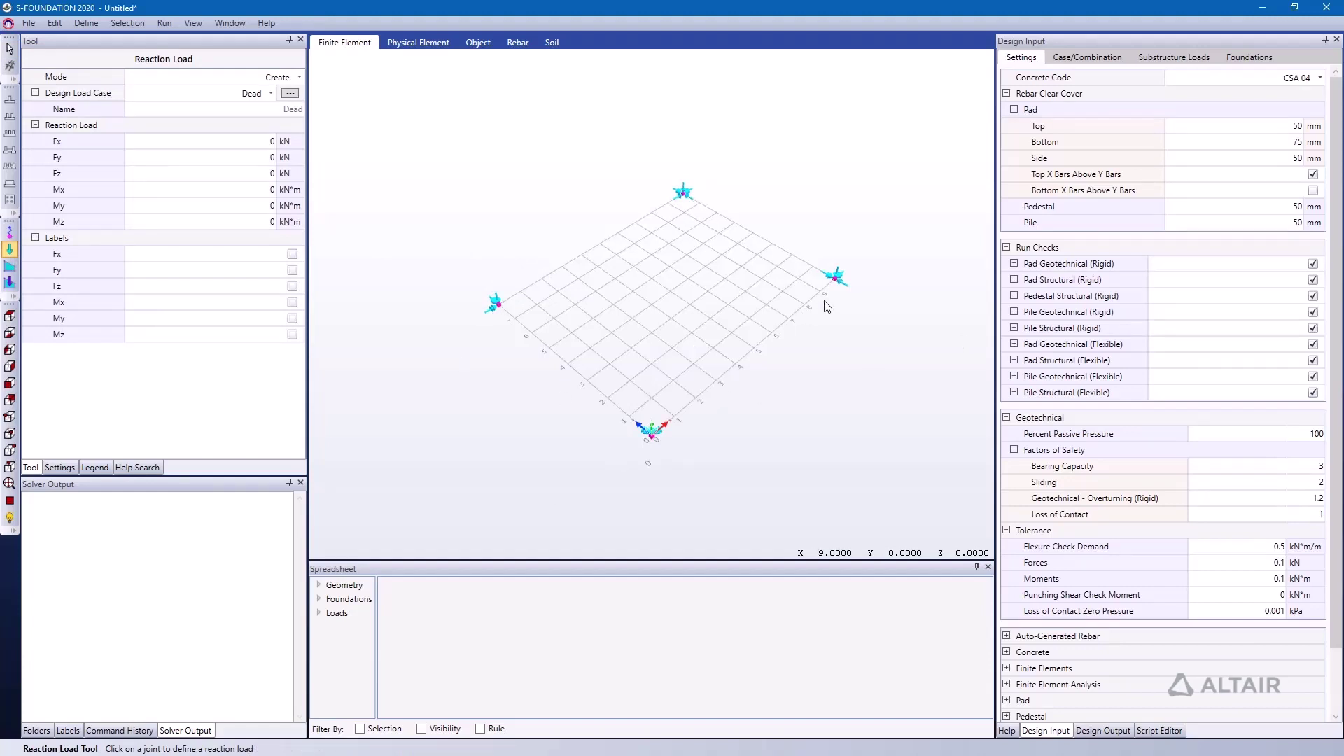
- Exclude the Dead, Live, Snow, Wind and Earthquake cases from both the geotechnical and structural runs, leaving only the combinations enabled
left_click(1089, 63)
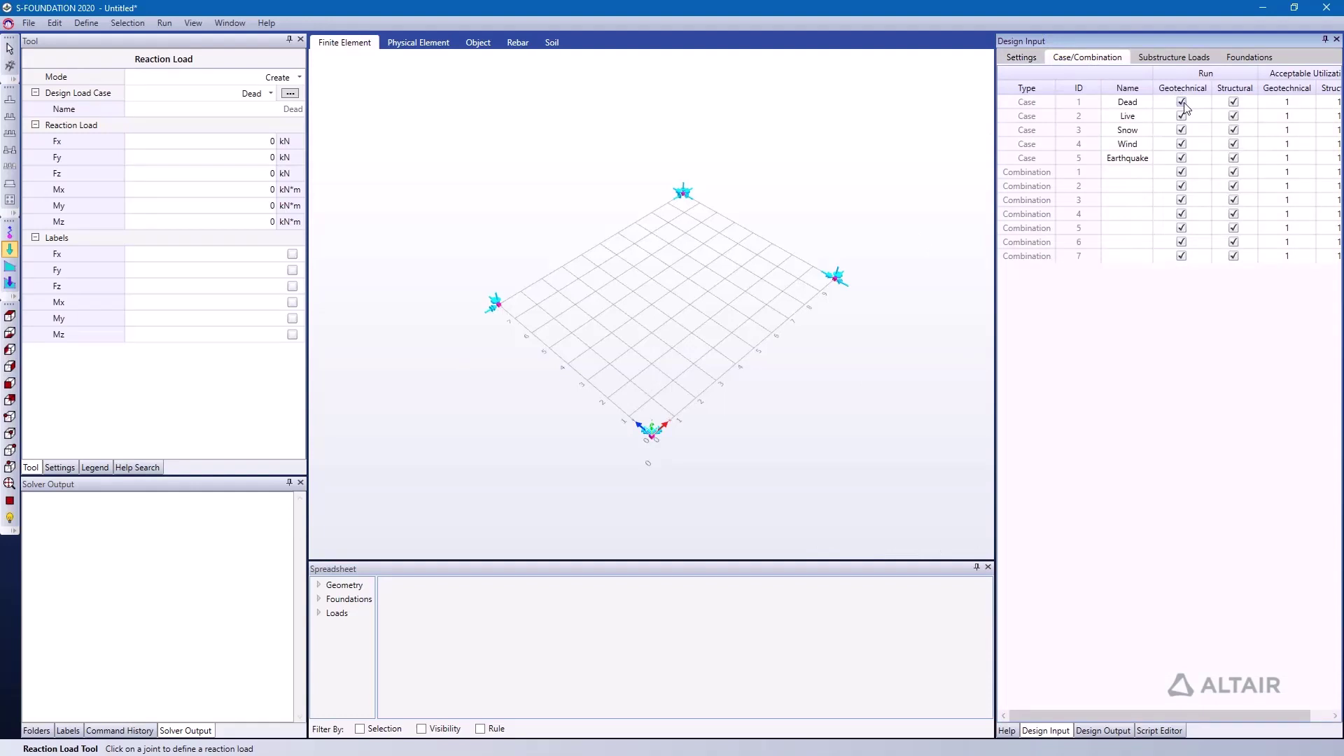
left_click_drag(1182, 102, 1182, 160)
key("space")
left_click_drag(1234, 110, 1238, 160)
key("space")
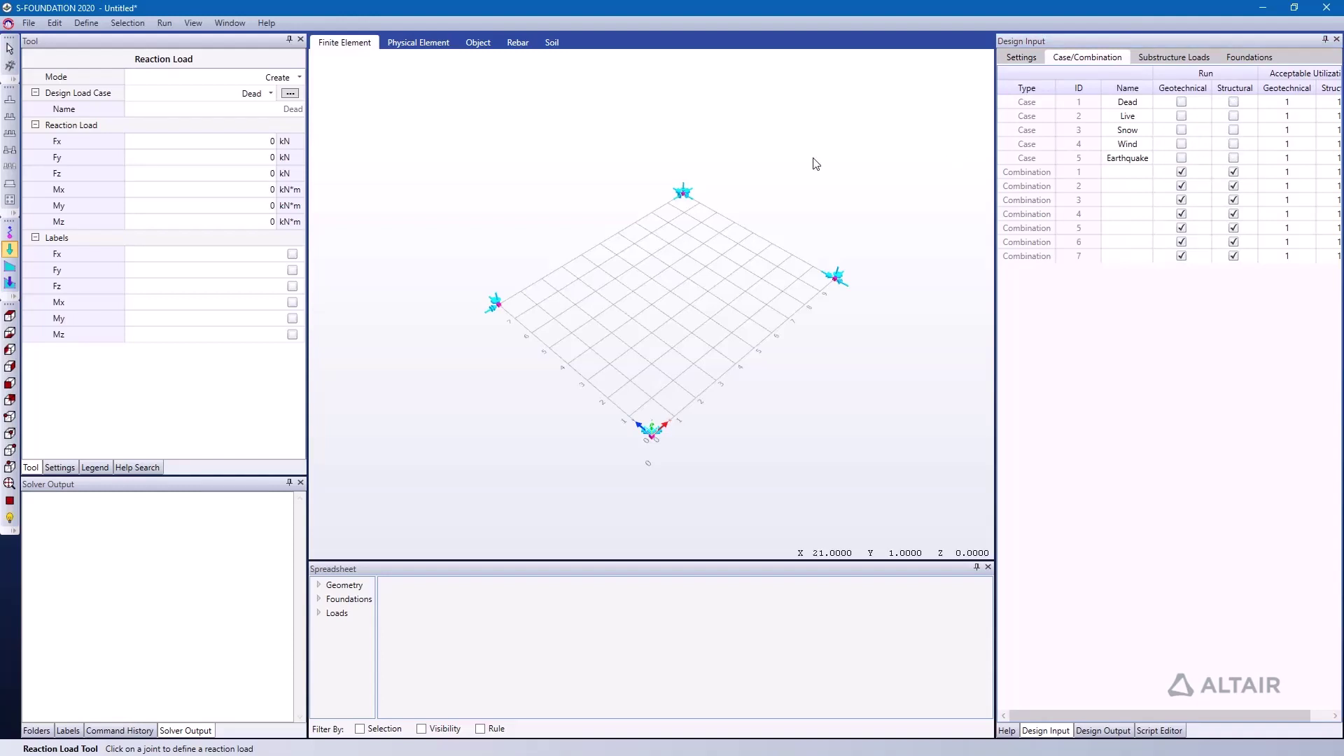
- Place isolated footings on all four joints with pad R 4000*2500*500, pedestal R 700*500*1000, base plate R 525*375*20 and One Layer soil
left_click(16, 105)
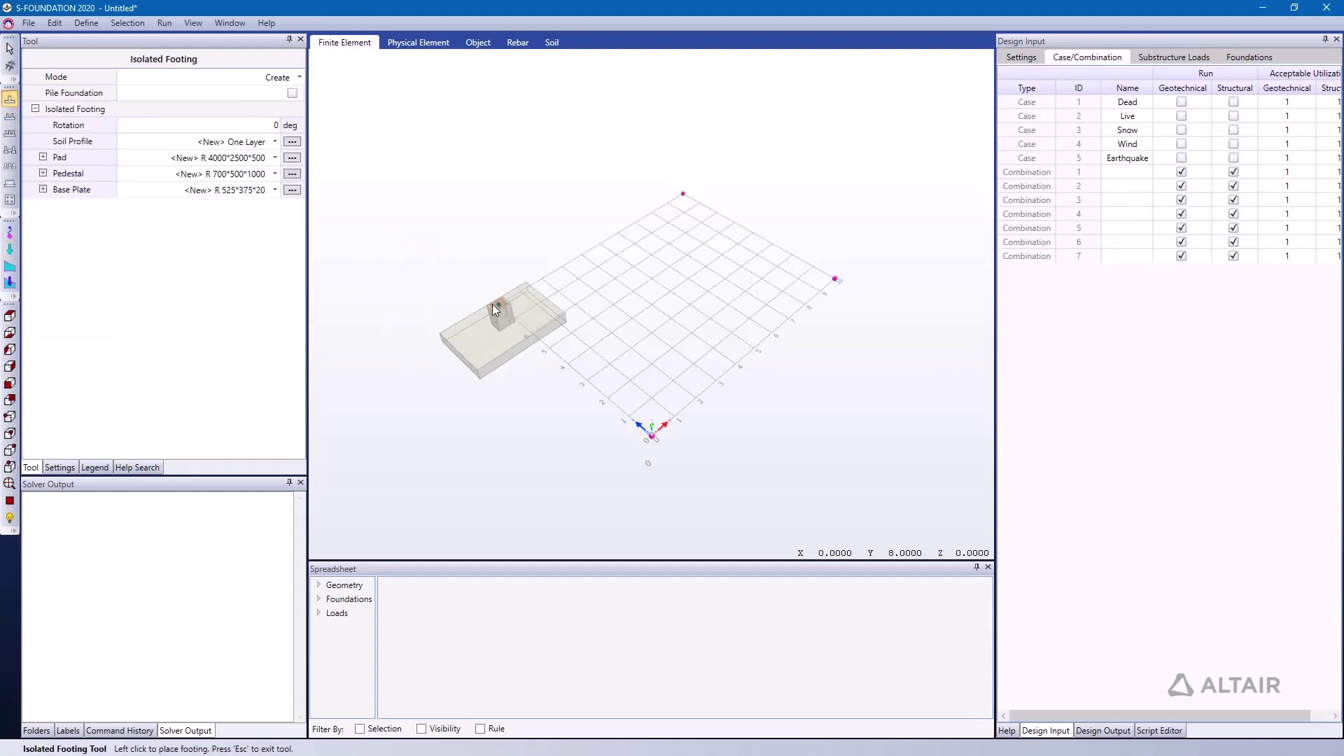
left_click(498, 310)
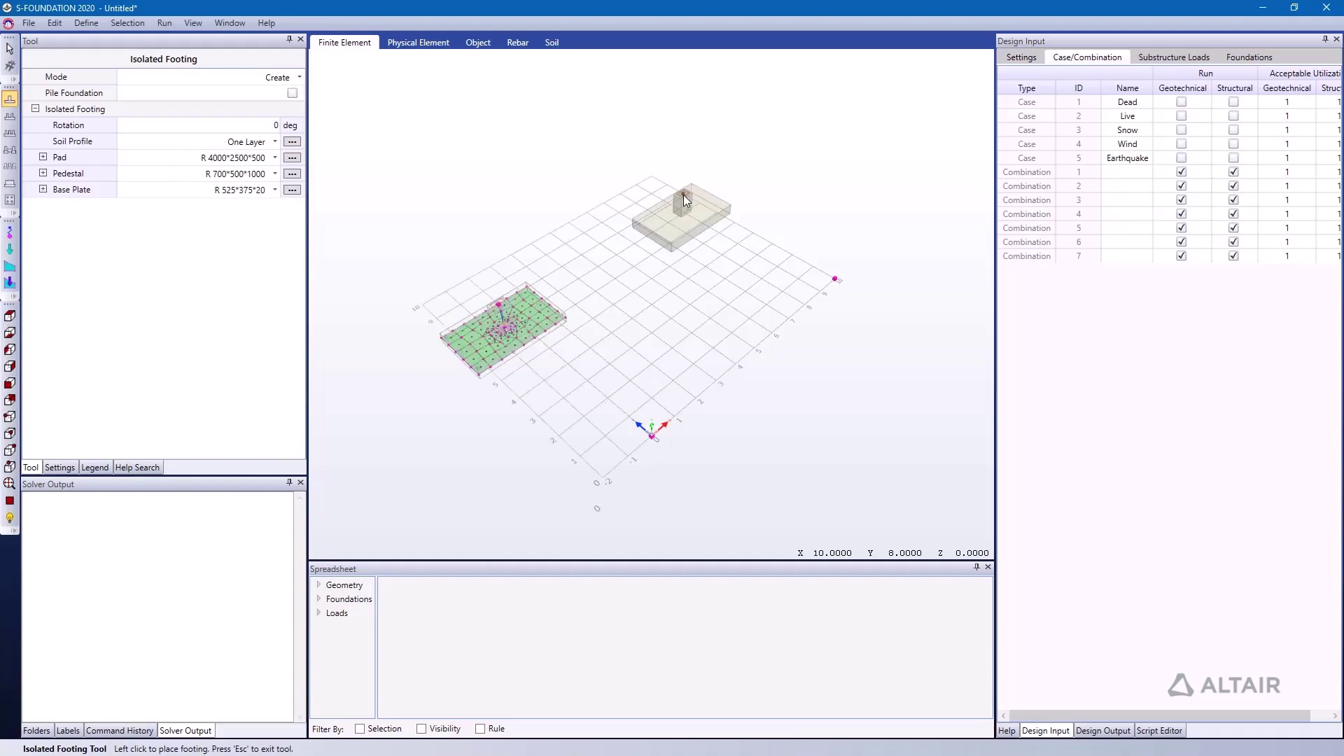
left_click(683, 195)
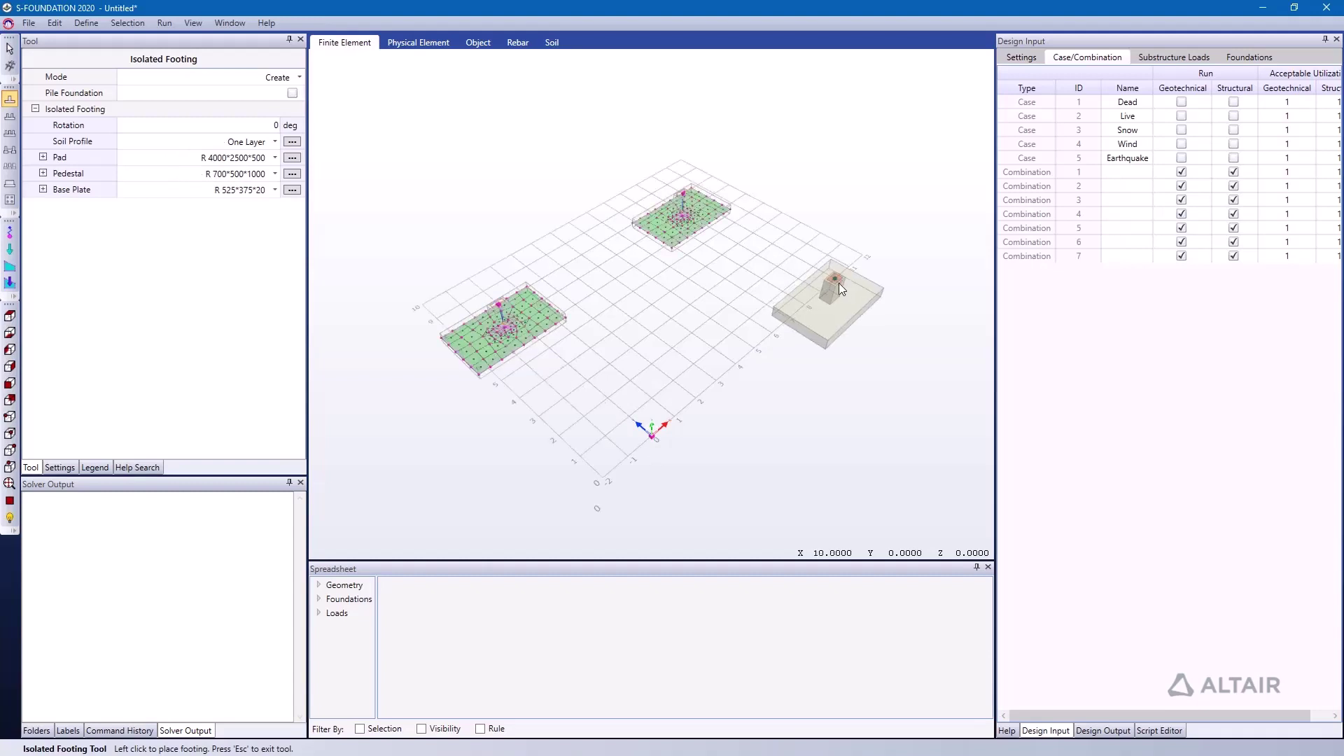
left_click(839, 283)
left_click(649, 436)
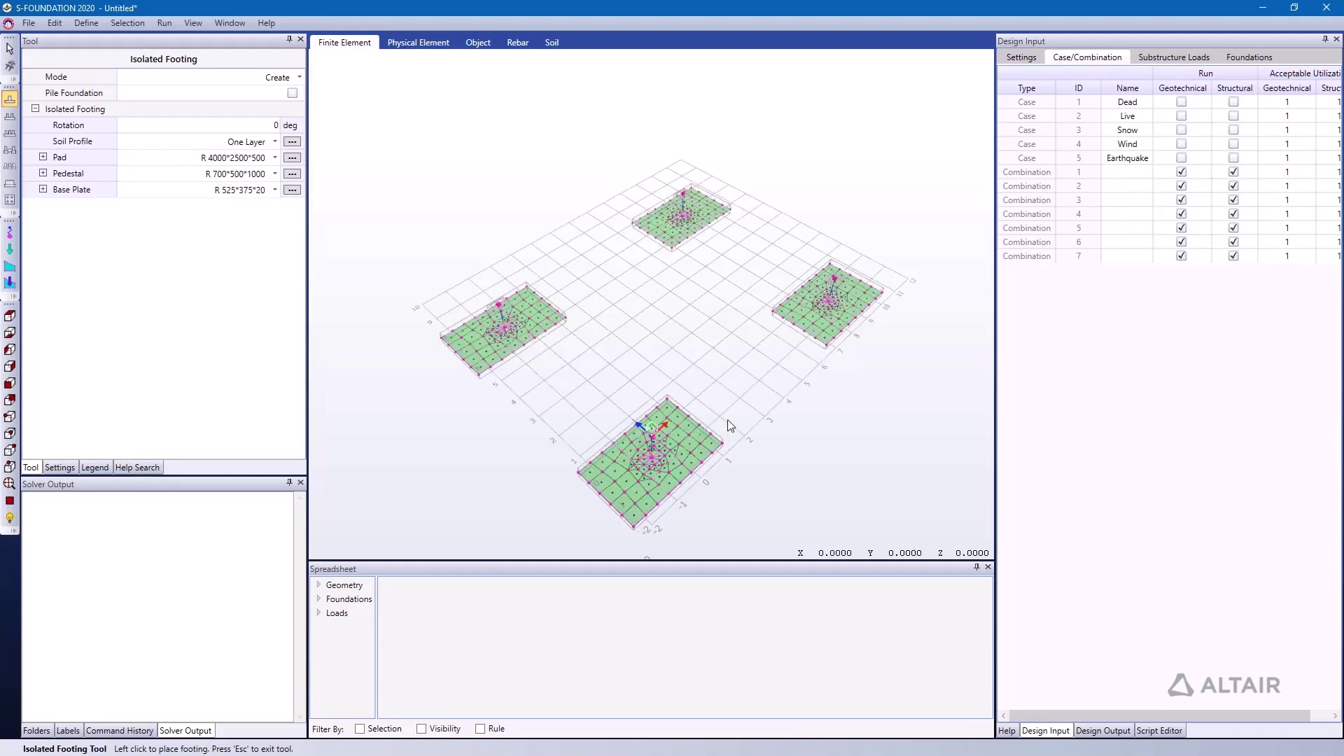
left_click(9, 55)
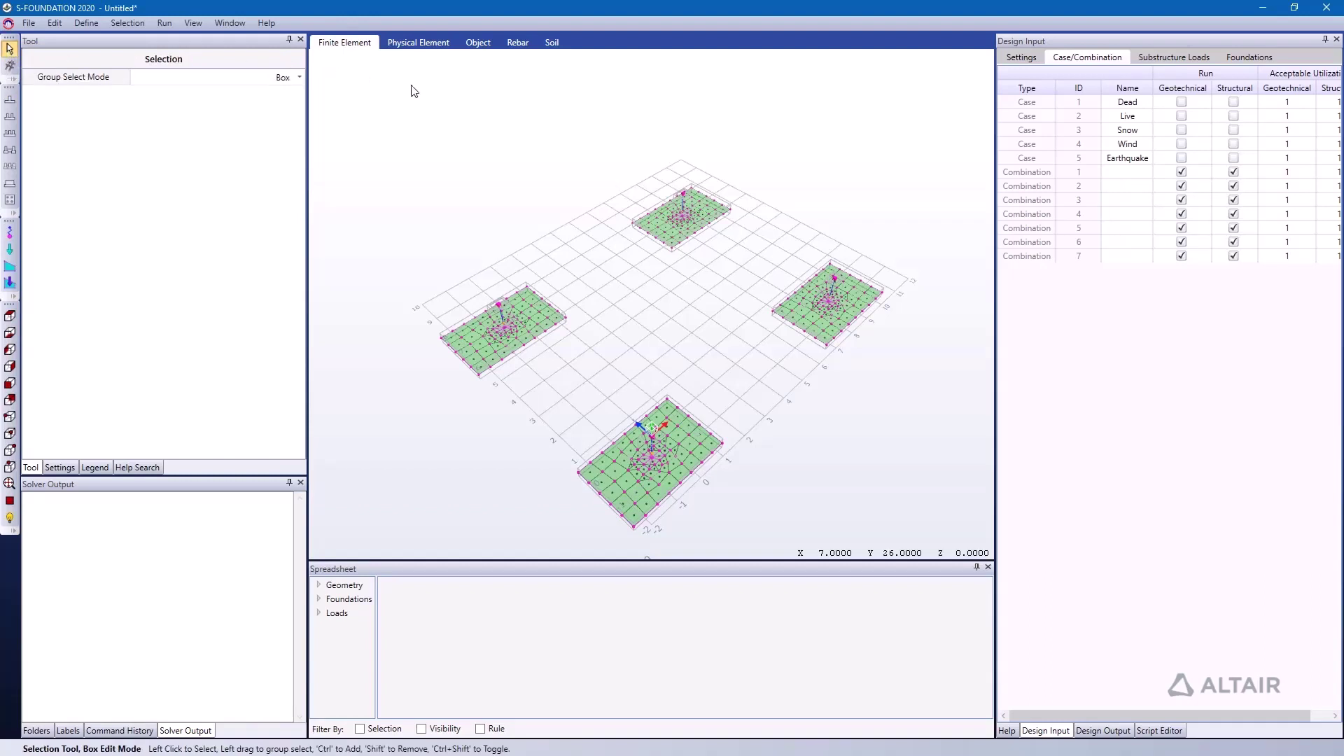
- Inspect the four footings in the Physical Element, Object, Rebar and Soil views
left_click(419, 43)
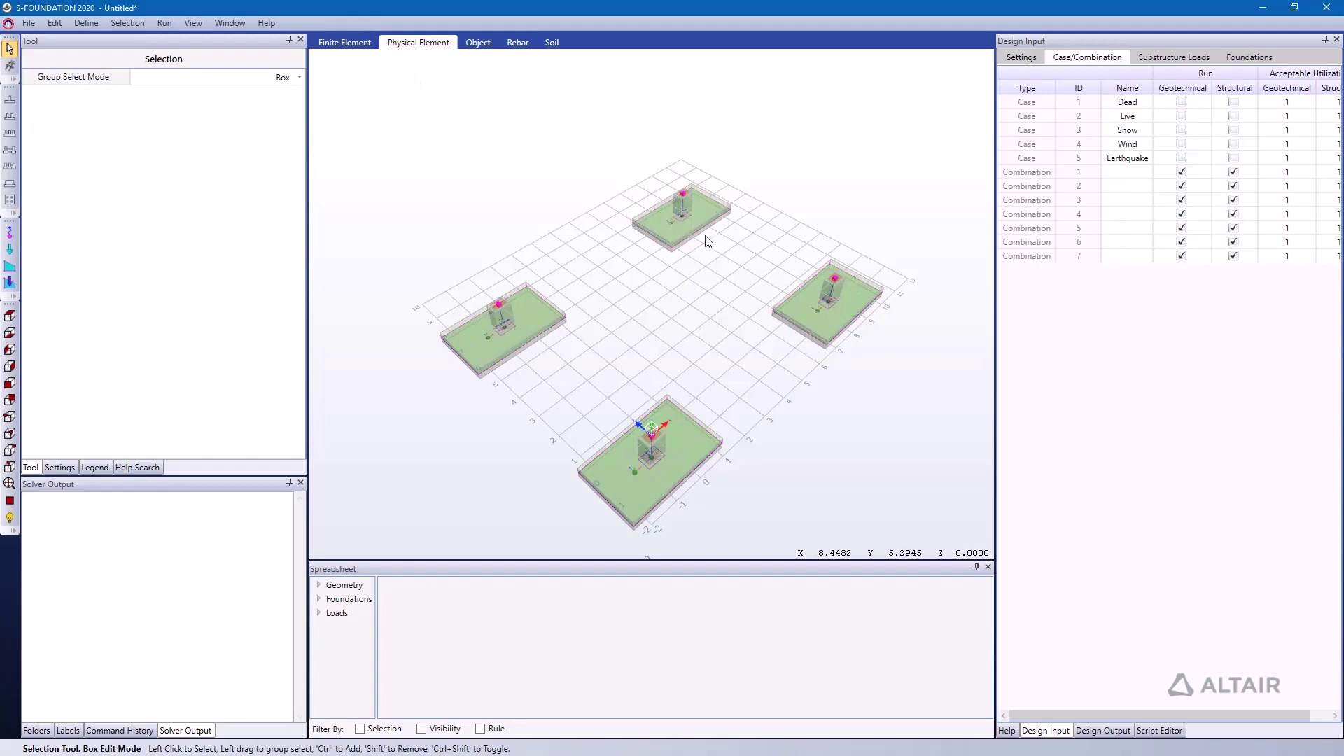
left_click(488, 48)
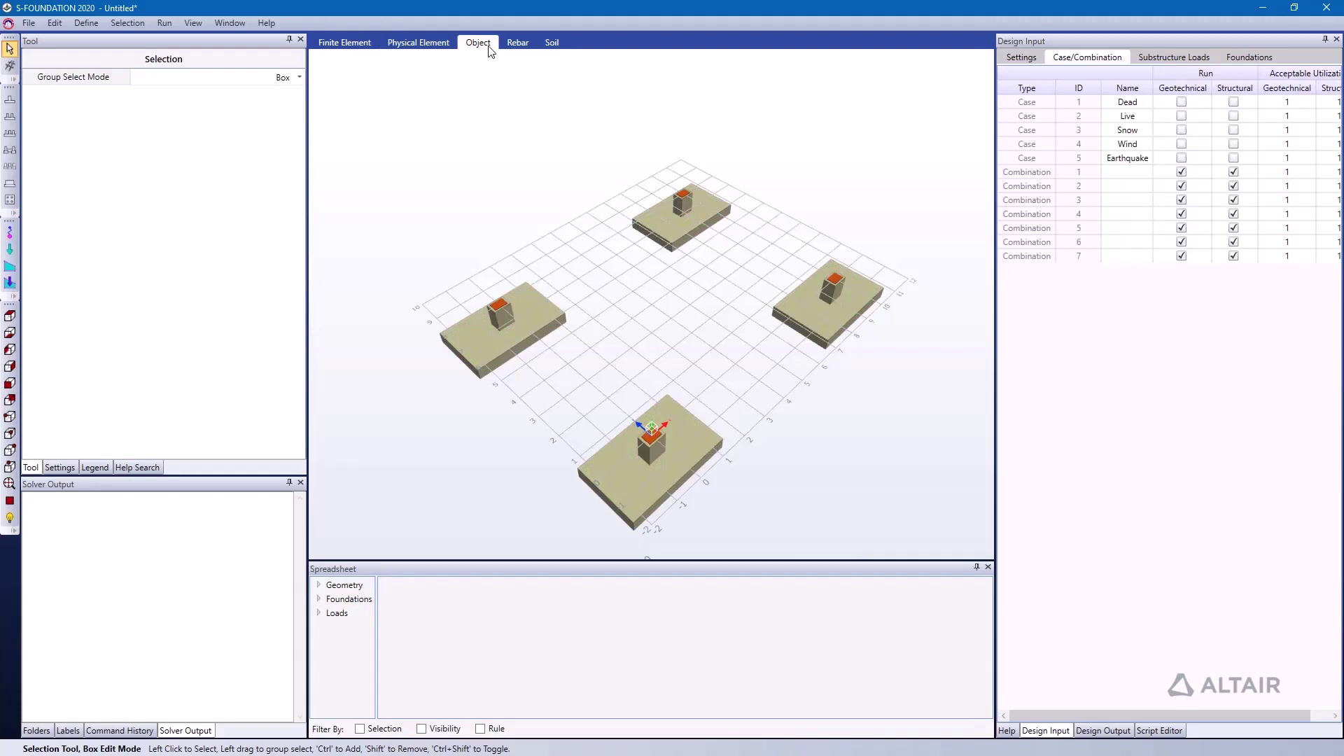
left_click(501, 47)
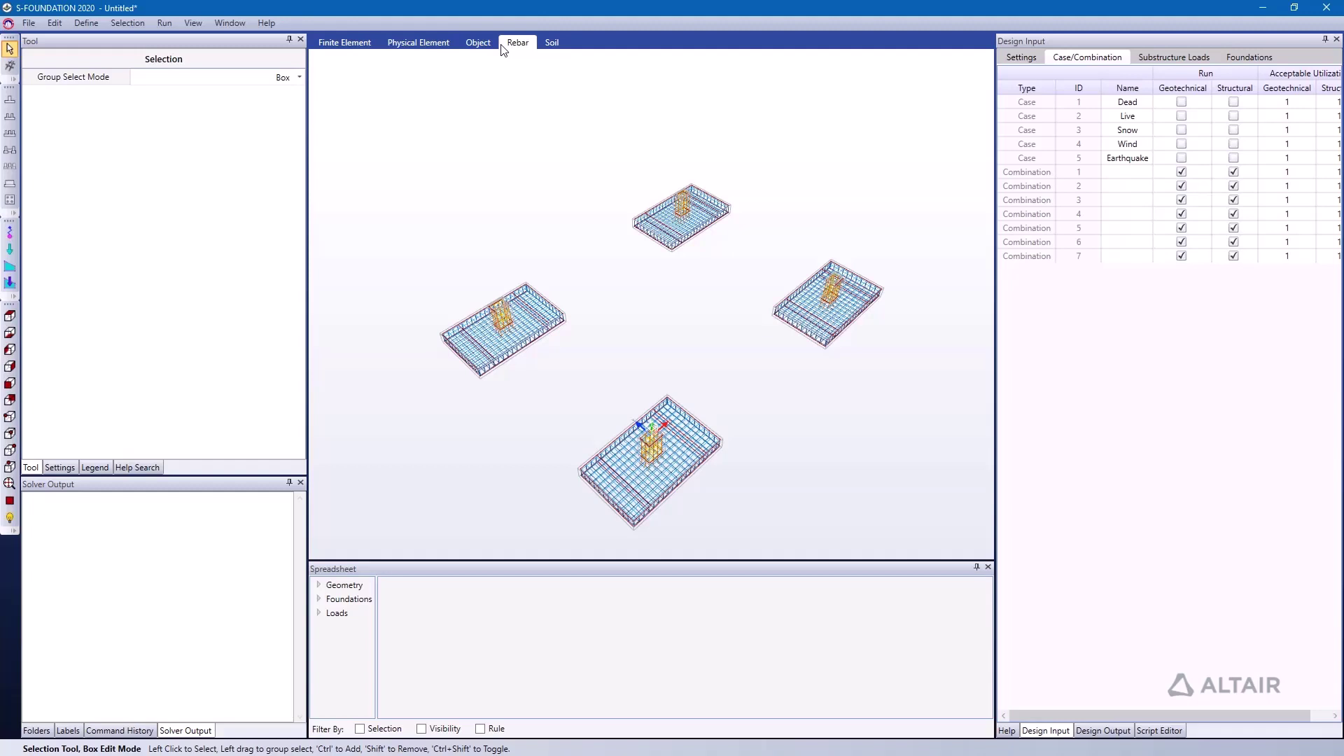
left_click(546, 44)
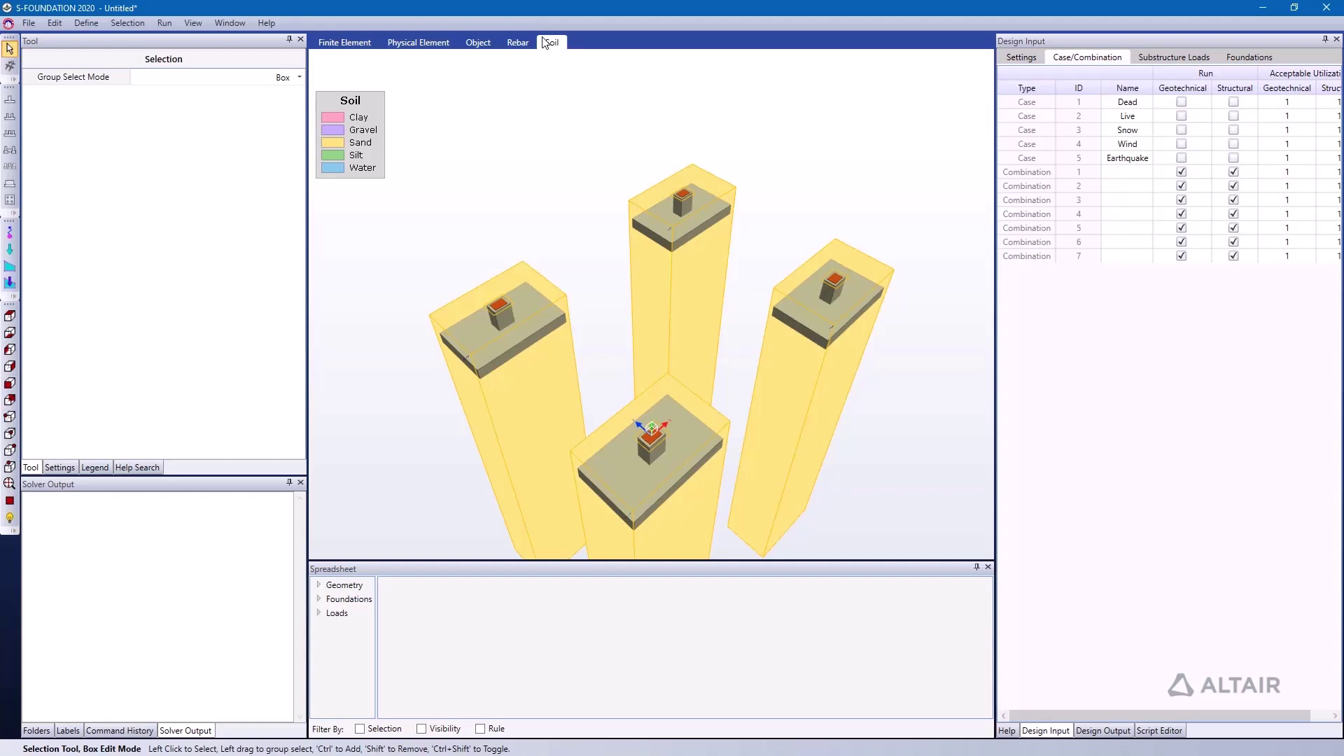
- Run Analyze And Code Check on the foundation model, saving it as TEST2
left_click(172, 23)
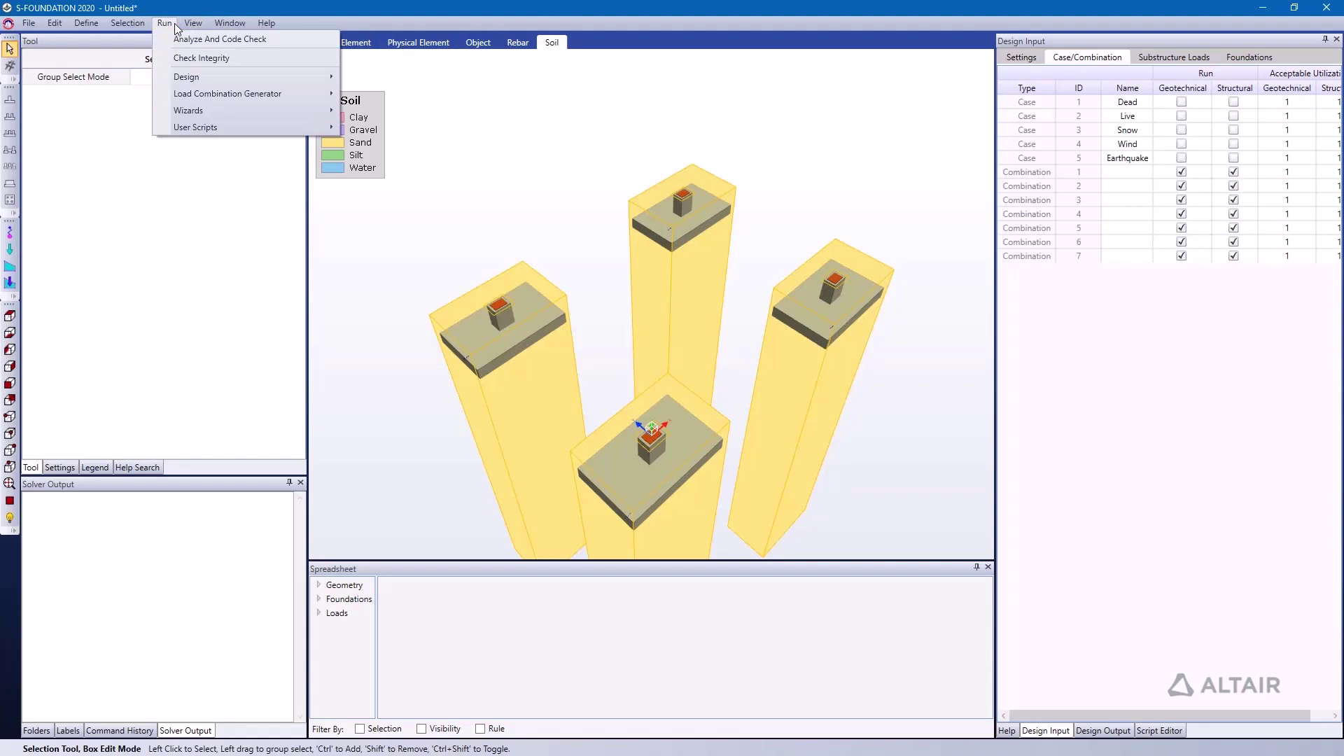
left_click(184, 39)
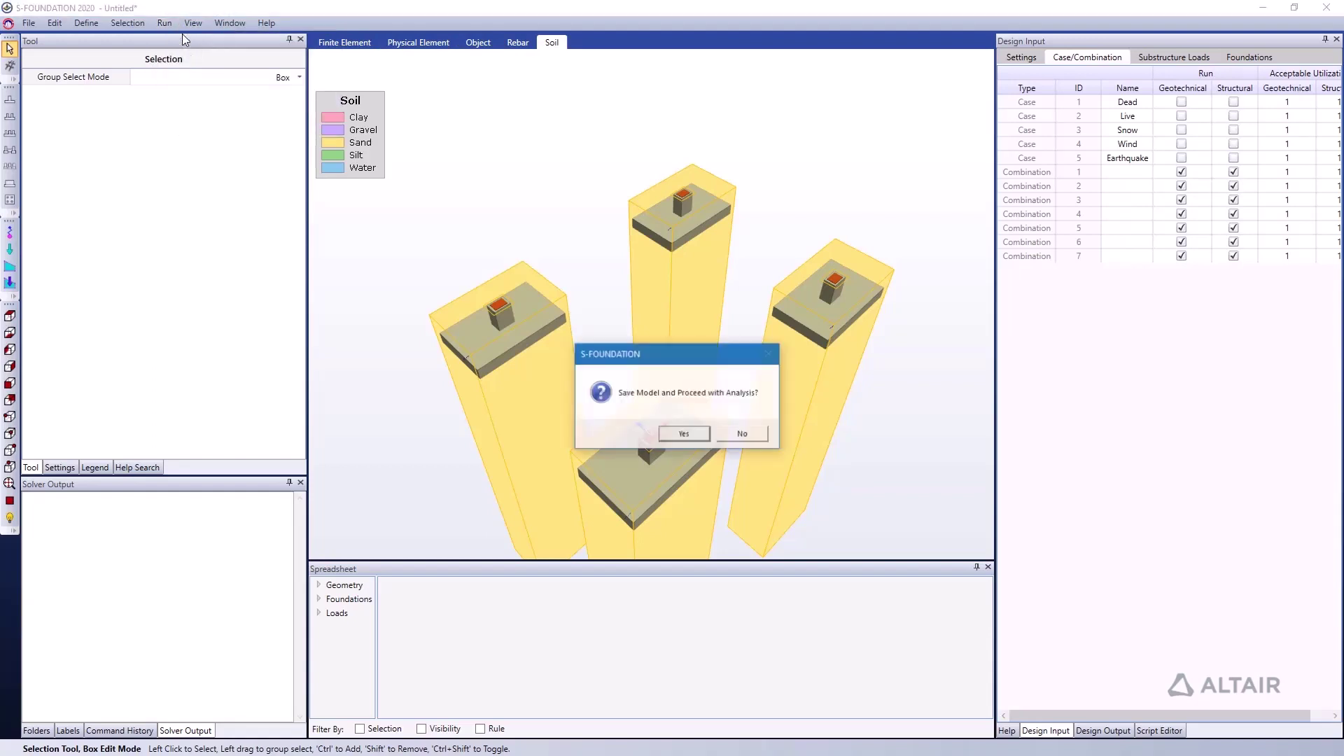
left_click(679, 433)
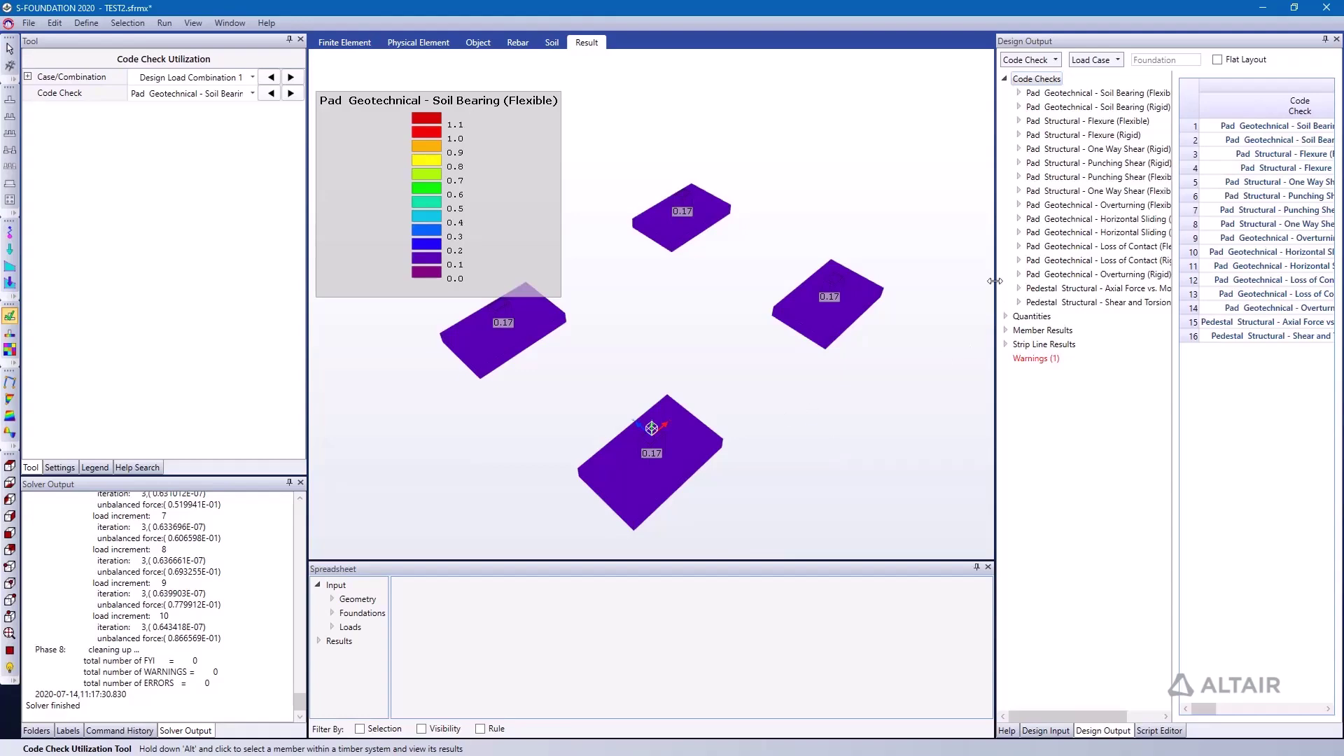
- Examine the code check table's utilization, demand and capacity columns, and display the pads' flexible soil bearing pressure for Design Load Combination 1
left_click_drag(995, 281, 589, 282)
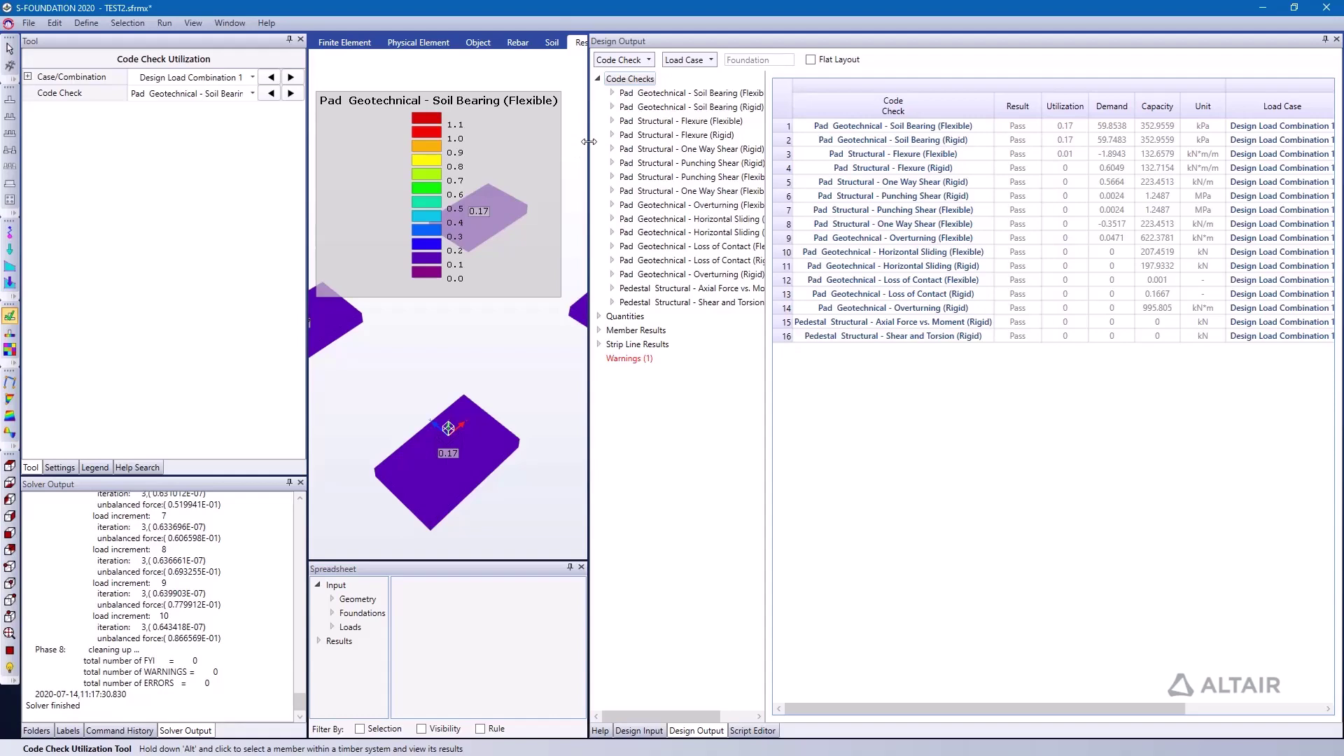
left_click_drag(589, 141, 1004, 141)
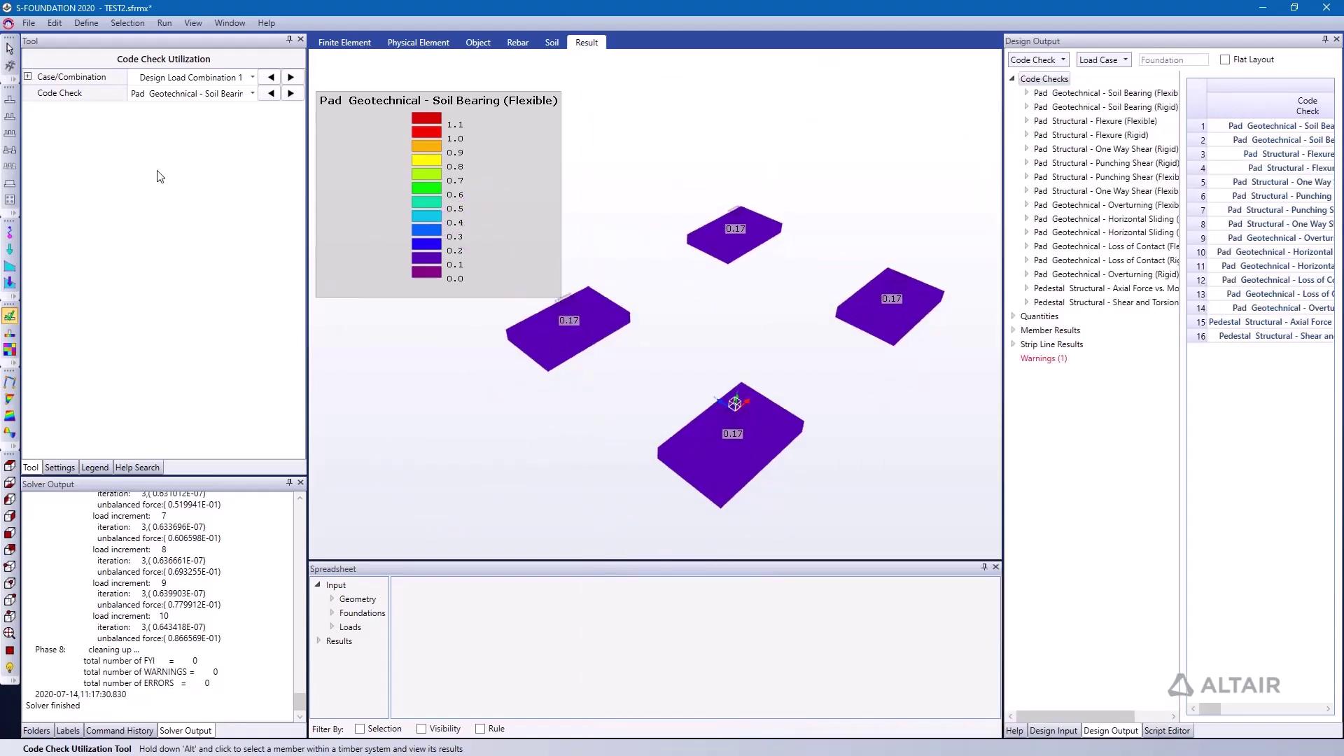
left_click(16, 334)
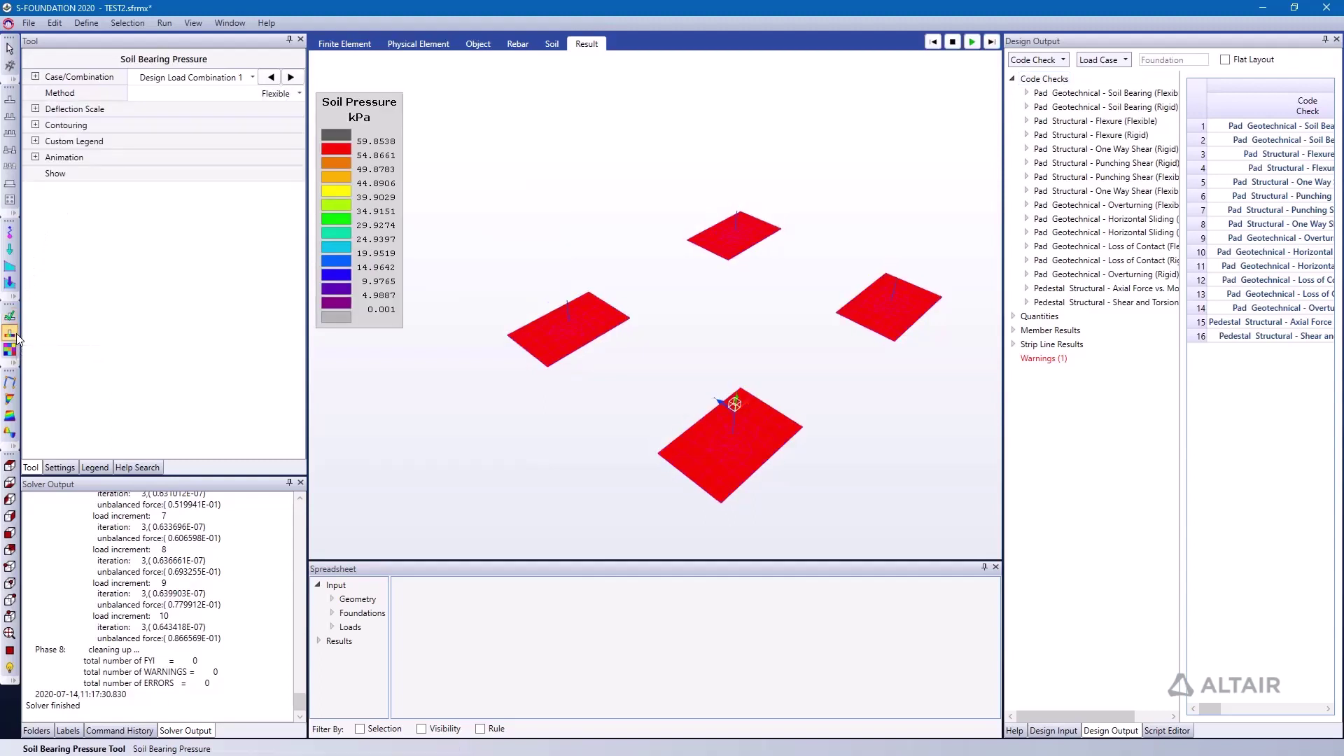